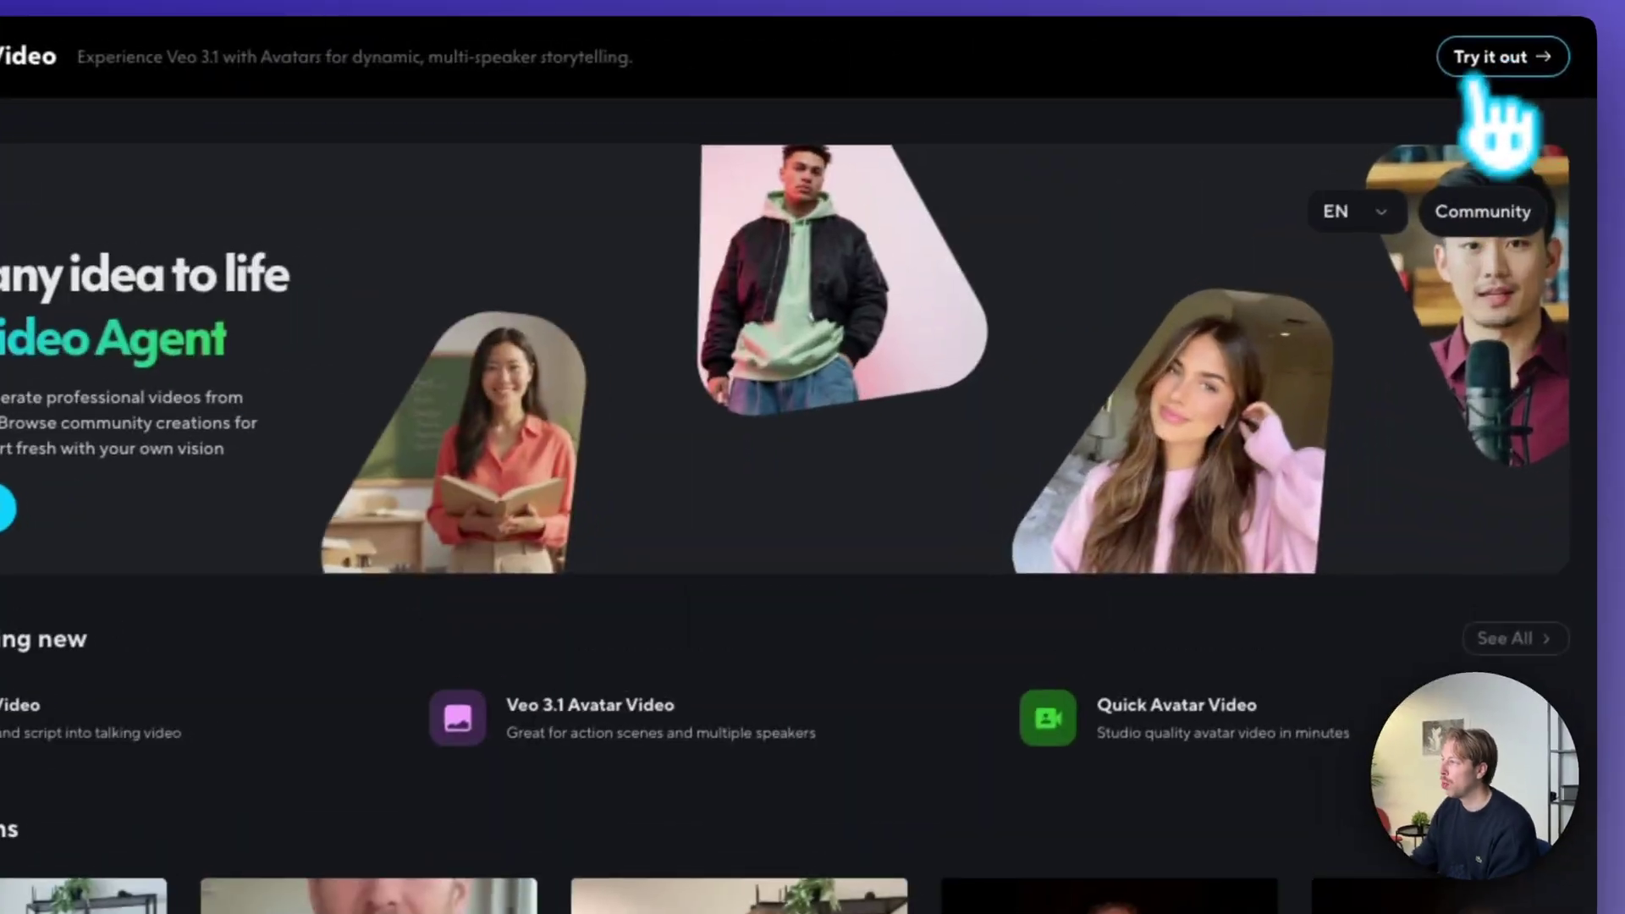
# Step: Open the Veo 3.1 avatar video creator, pick the custom avatar look, and go to the prompt step
pyautogui.click(1533, 48)
pyautogui.click(1075, 550)
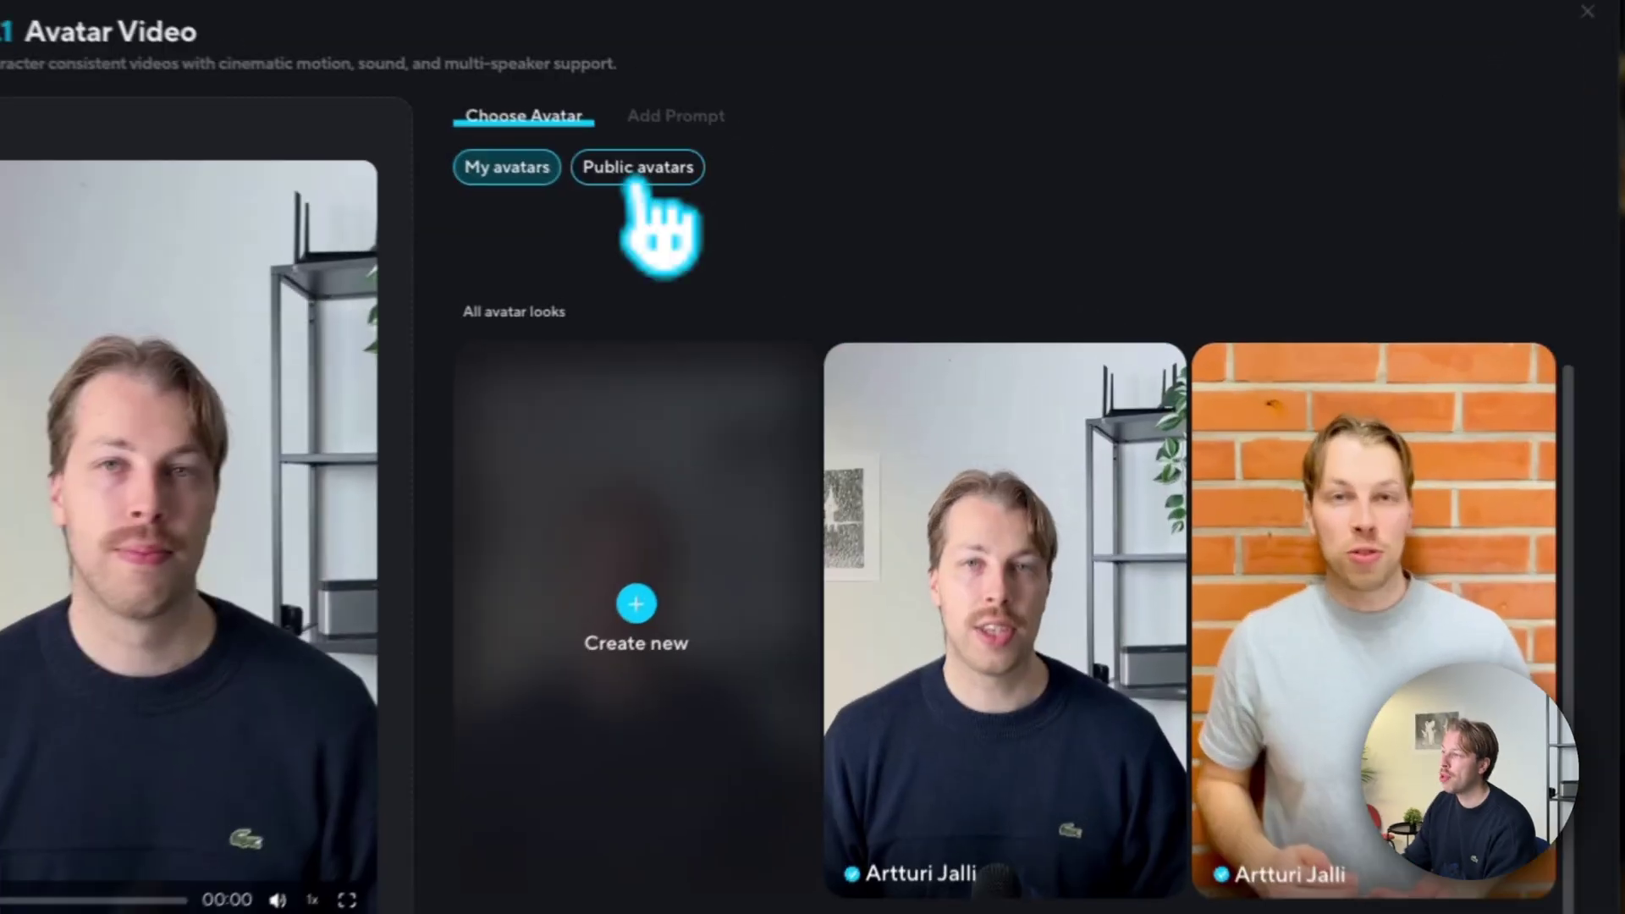
pyautogui.click(732, 206)
pyautogui.scroll(-3, 973, 495)
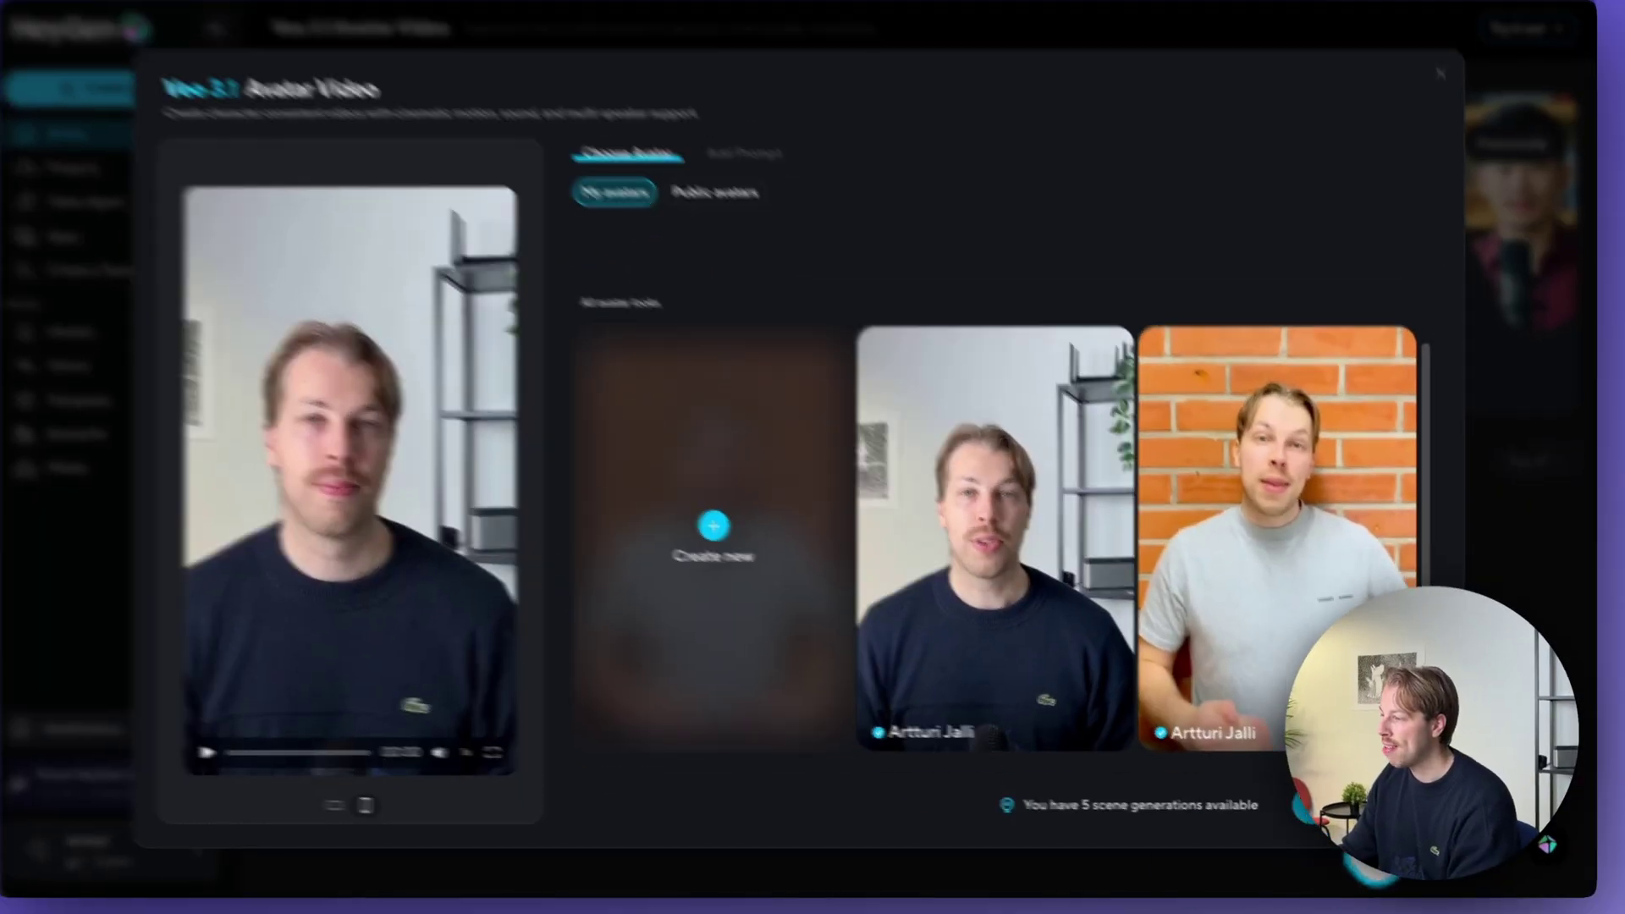
pyautogui.click(1510, 909)
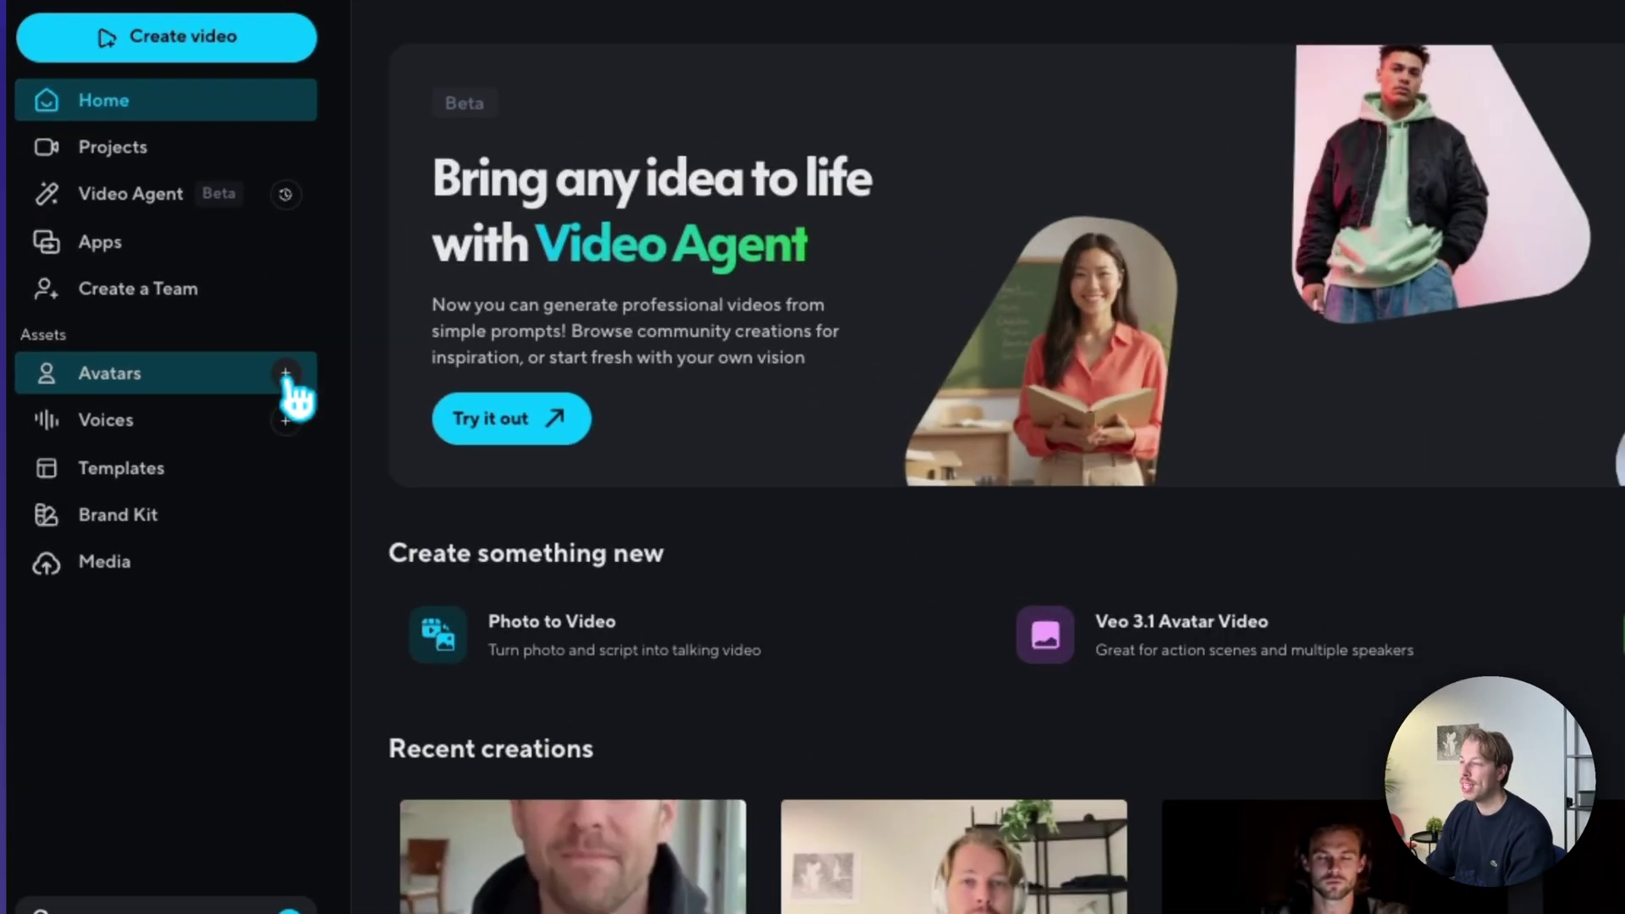
# Step: Start a new avatar from video footage and review the tips on keeping the head level and pausing with lips closed
pyautogui.click(286, 376)
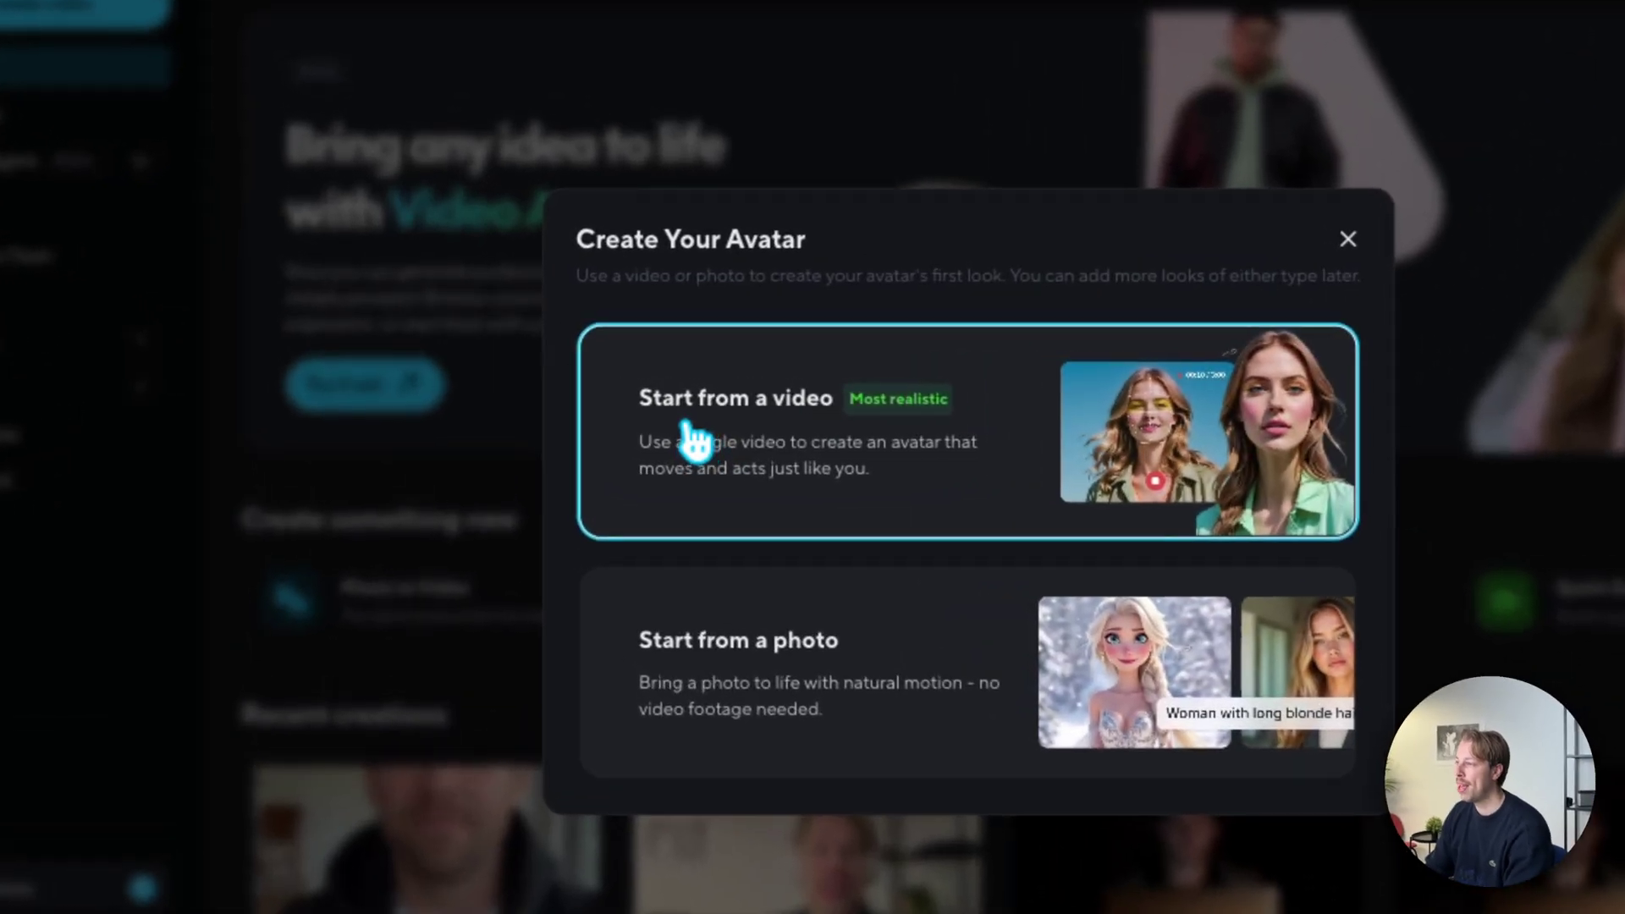
pyautogui.click(624, 423)
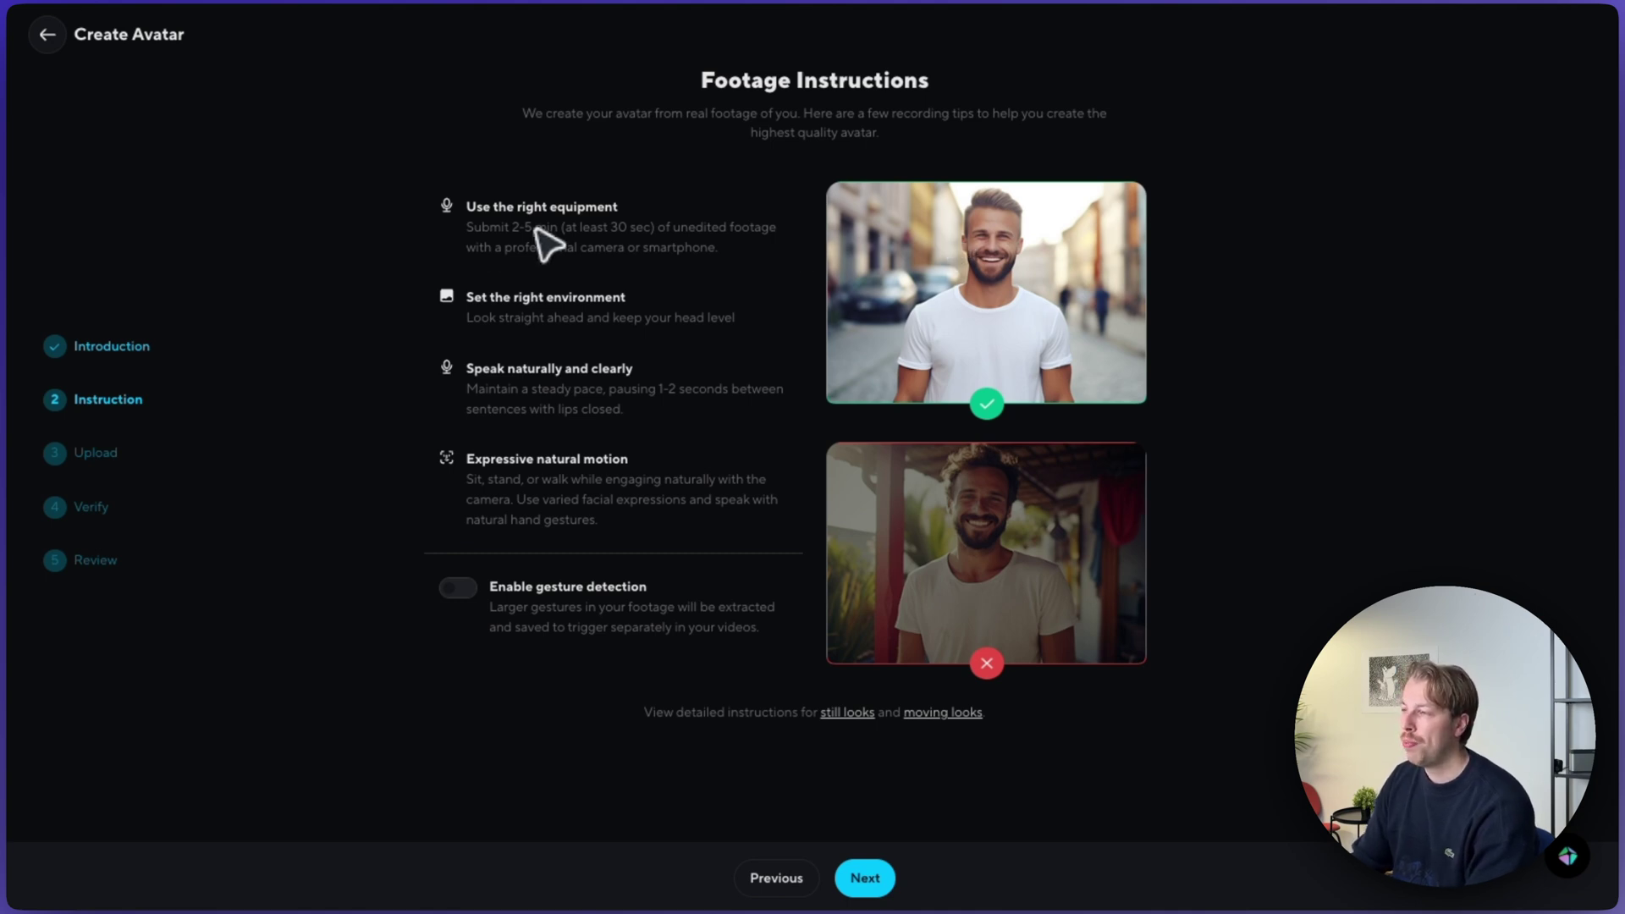
pyautogui.click(725, 254)
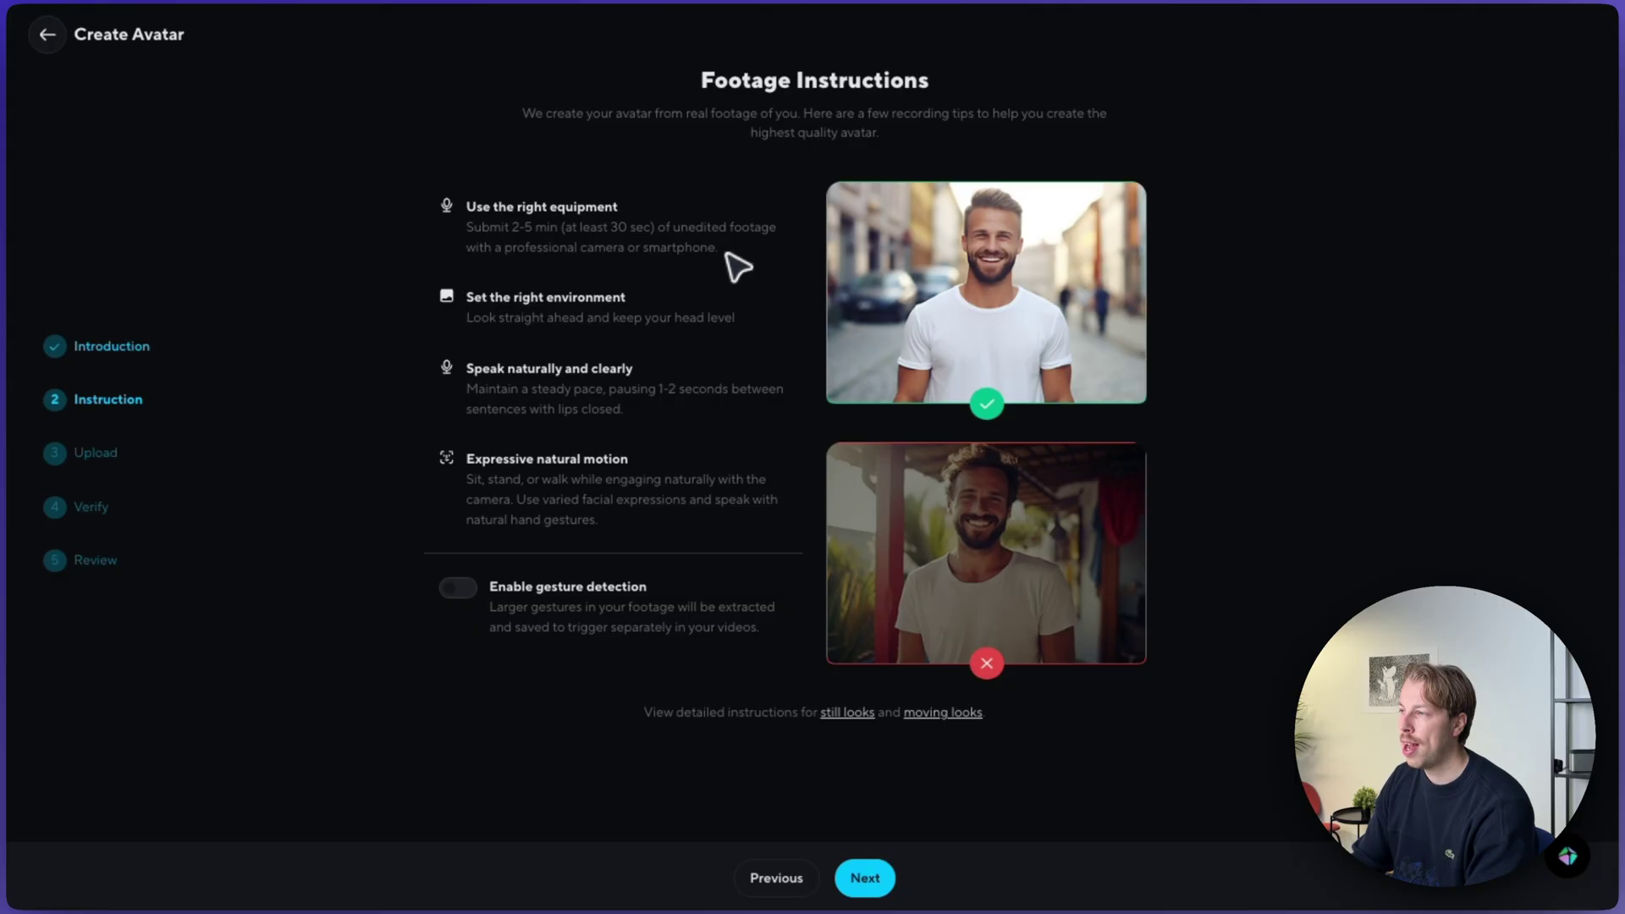
pyautogui.click(629, 250)
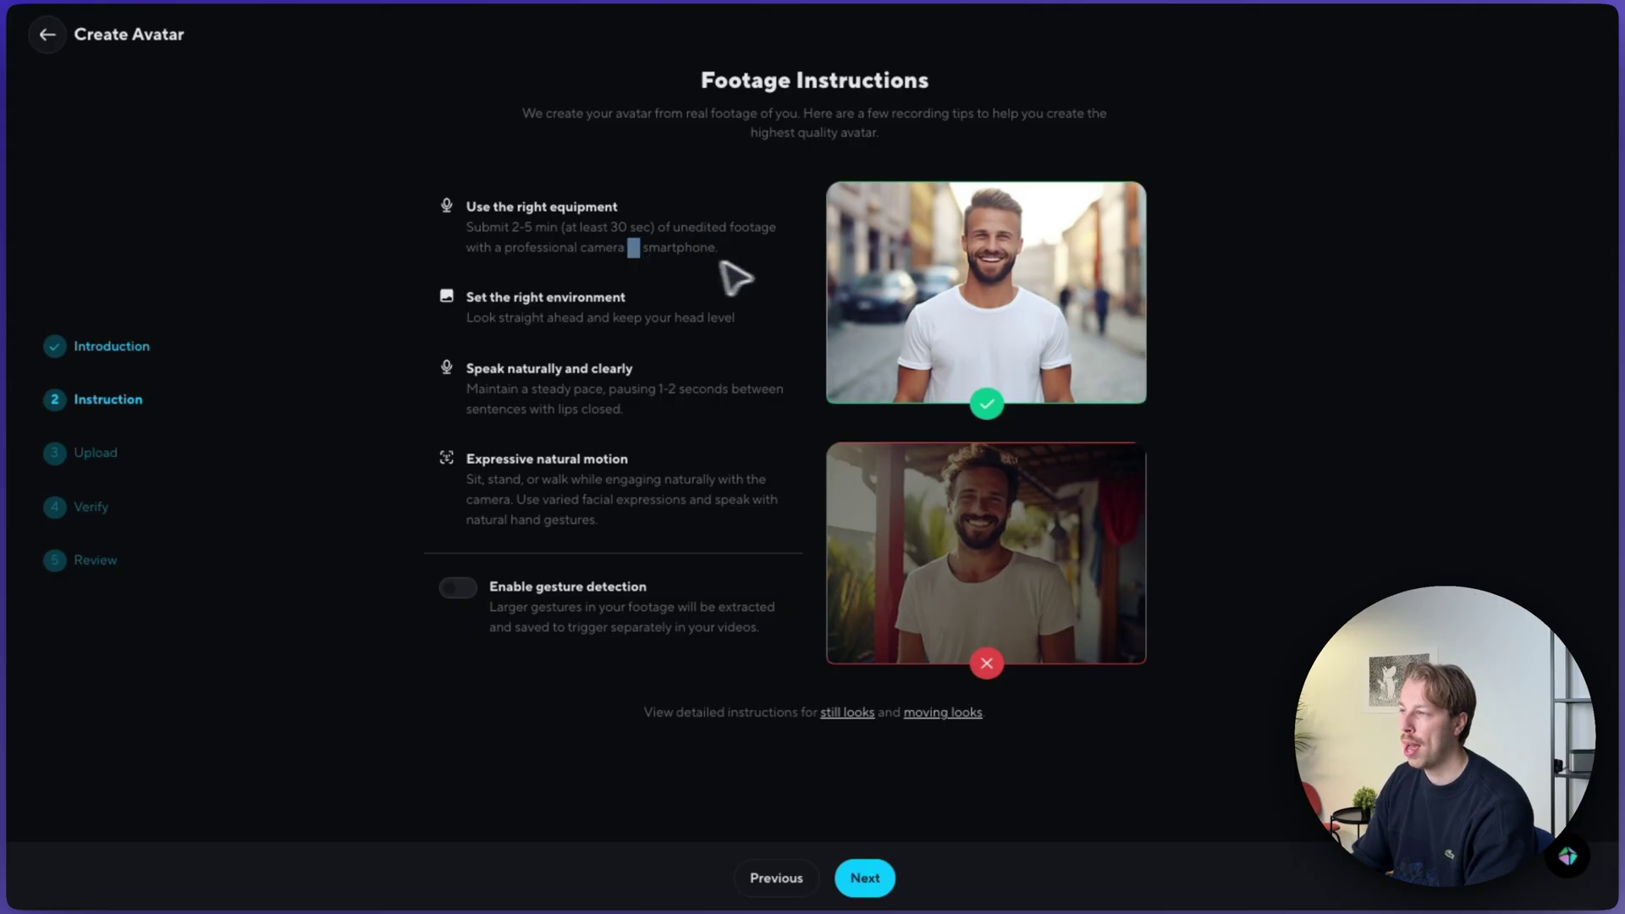
pyautogui.moveTo(736, 318); pyautogui.dragTo(435, 331)
pyautogui.click(527, 328)
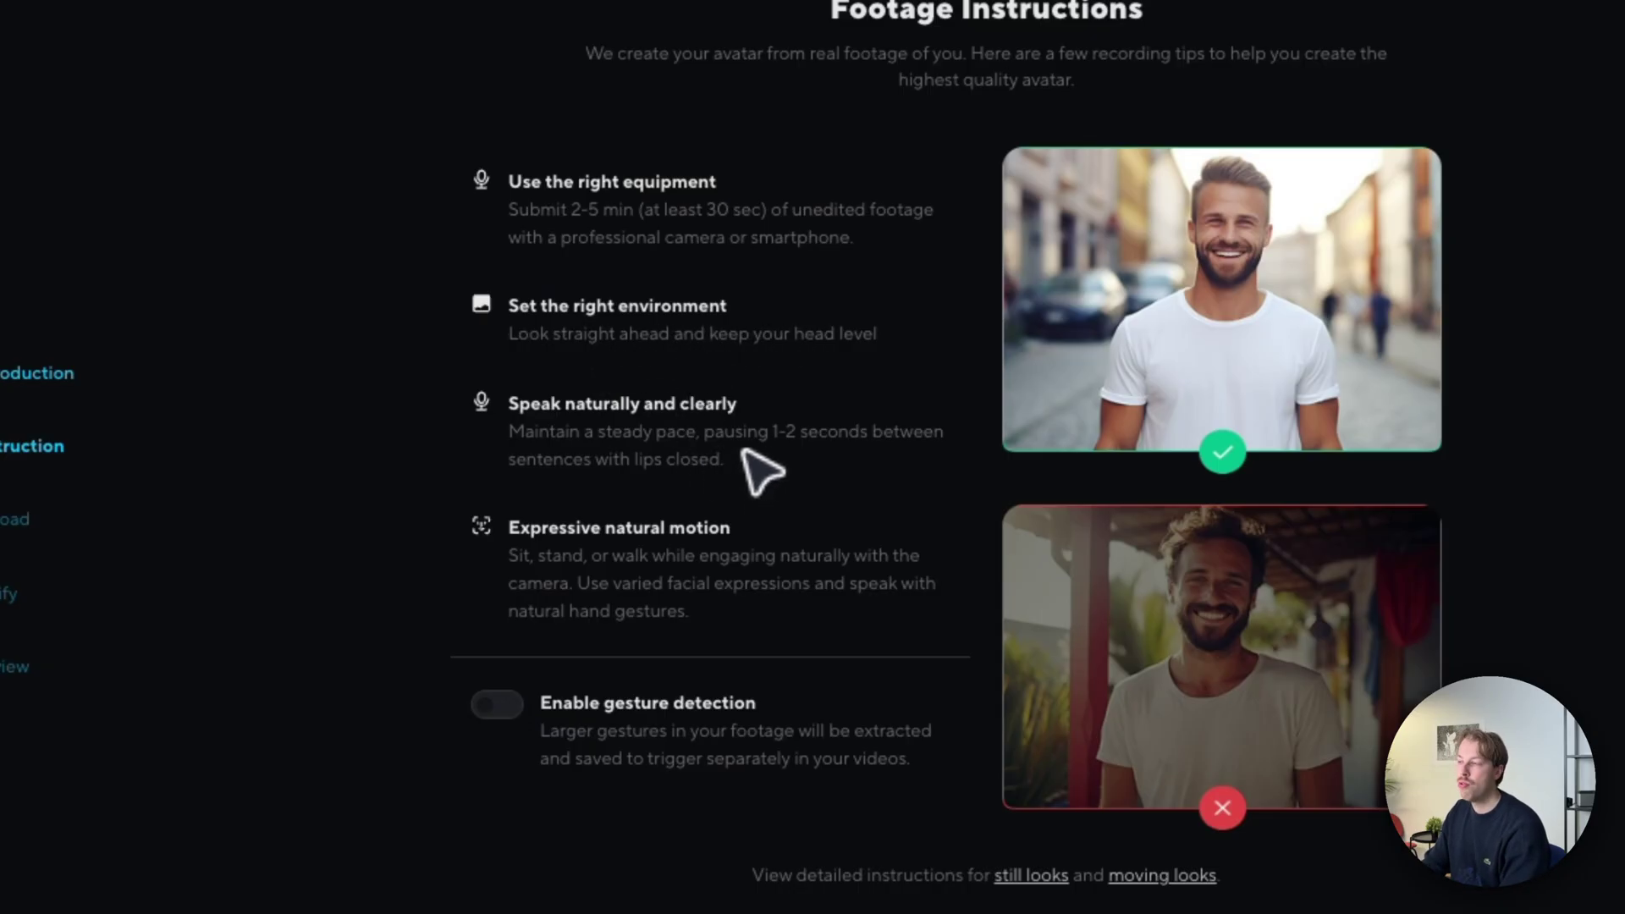
pyautogui.moveTo(832, 458)
pyautogui.mouseDown()
pyautogui.moveTo(546, 446)
pyautogui.moveTo(832, 458)
pyautogui.mouseUp()
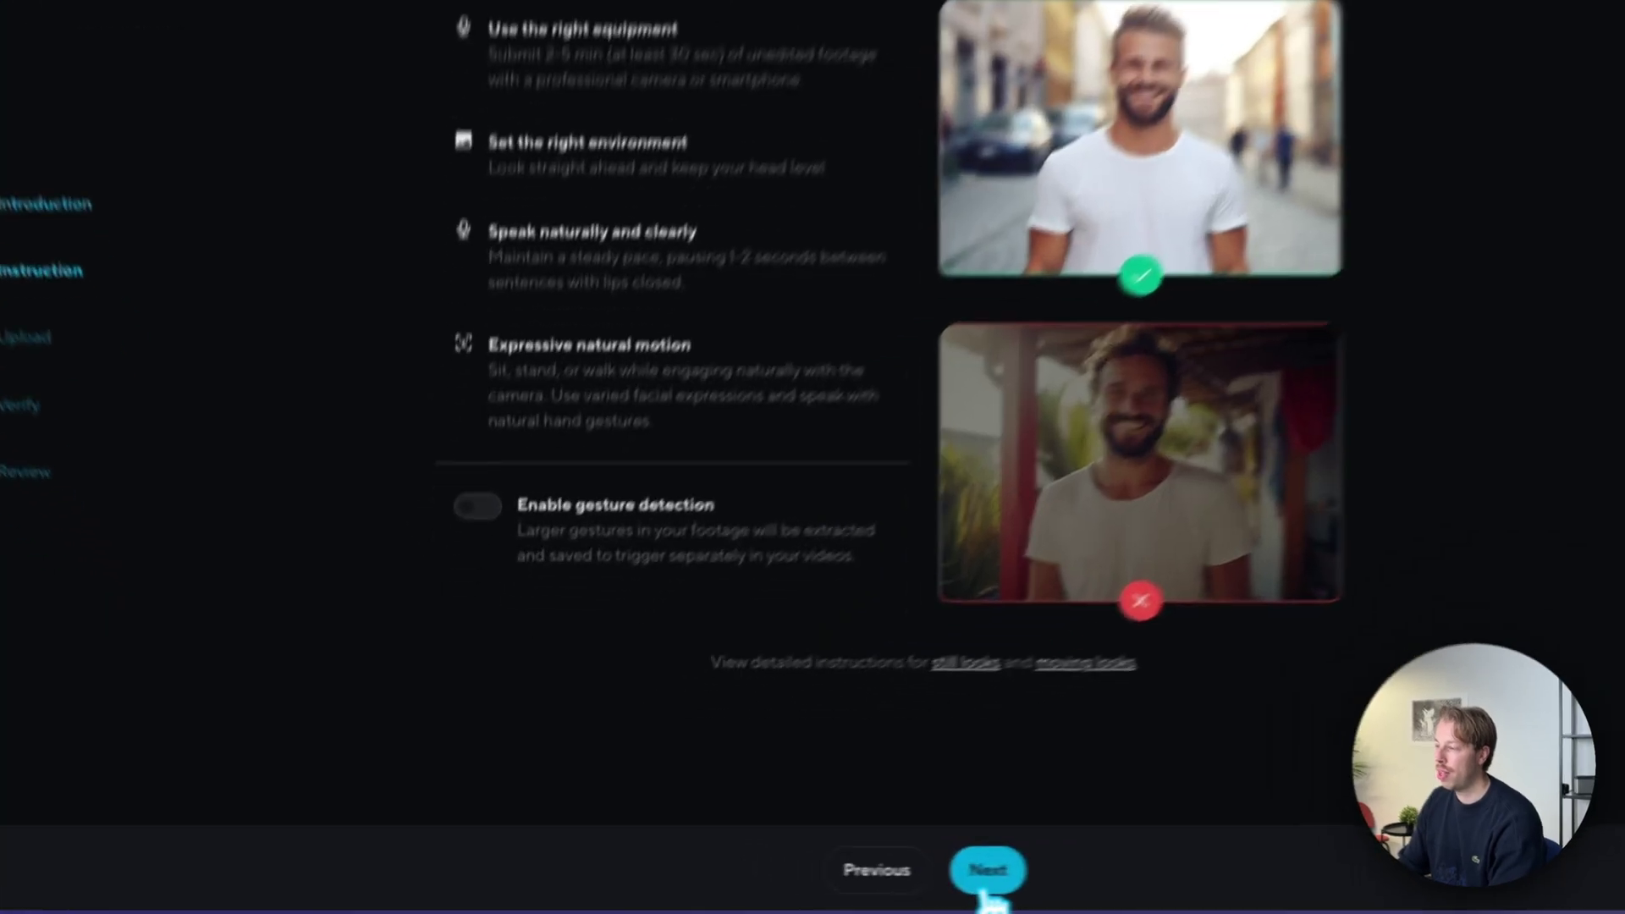
pyautogui.click(863, 880)
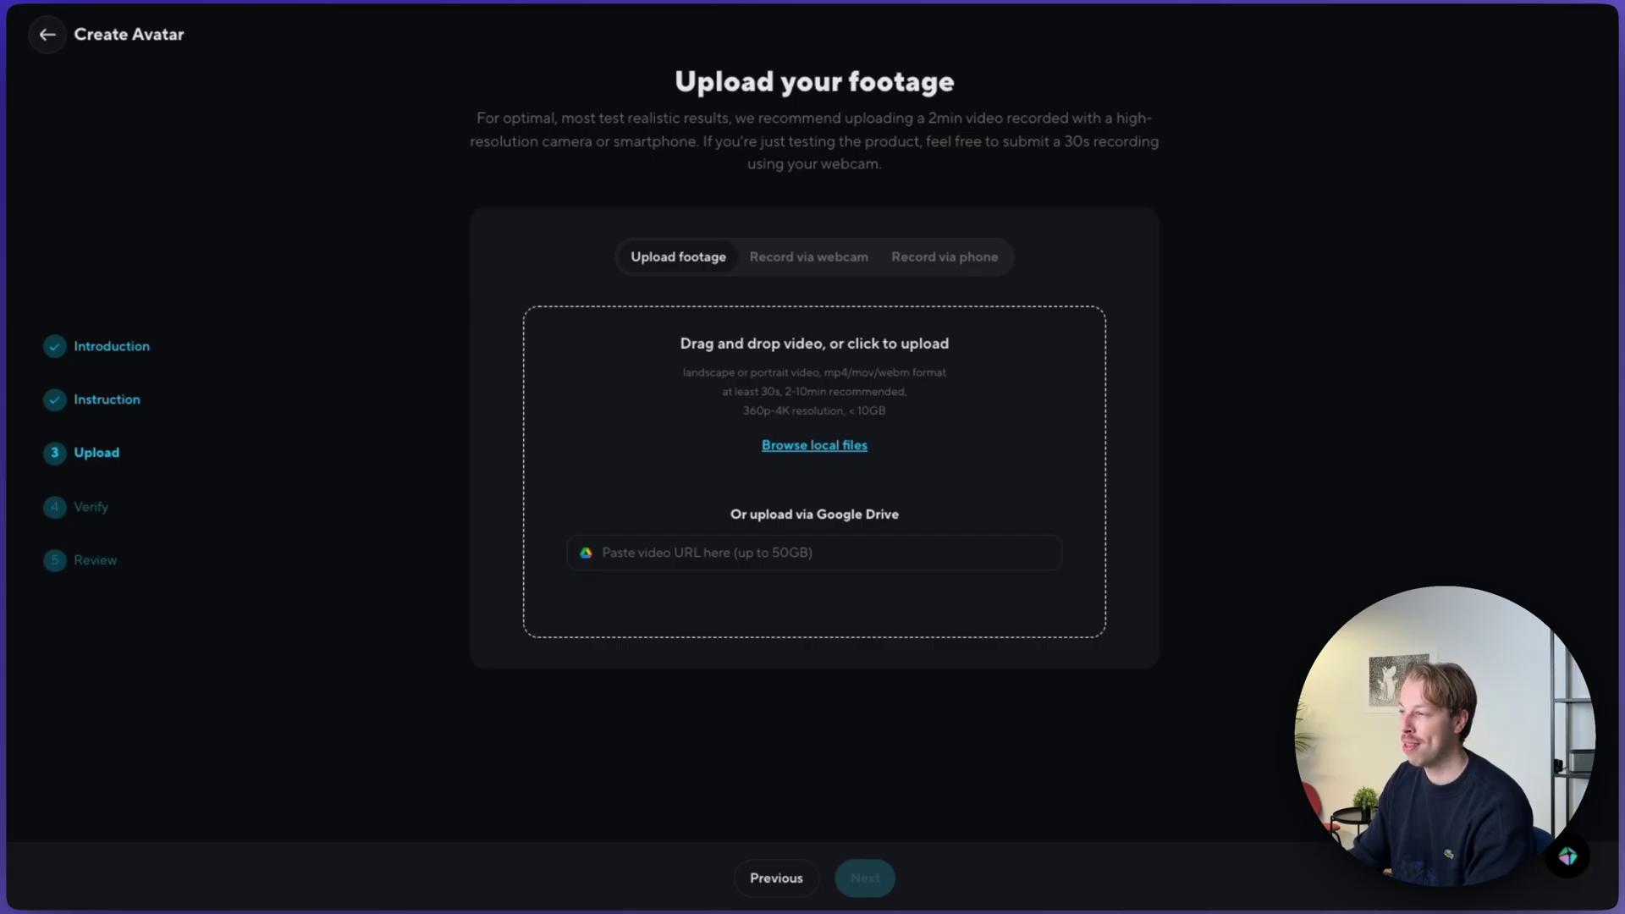
# Step: Upload test.mp4 (2:05) with noise and background removal kept on, then continue
pyautogui.moveTo(1612, 641); pyautogui.dragTo(1176, 482)
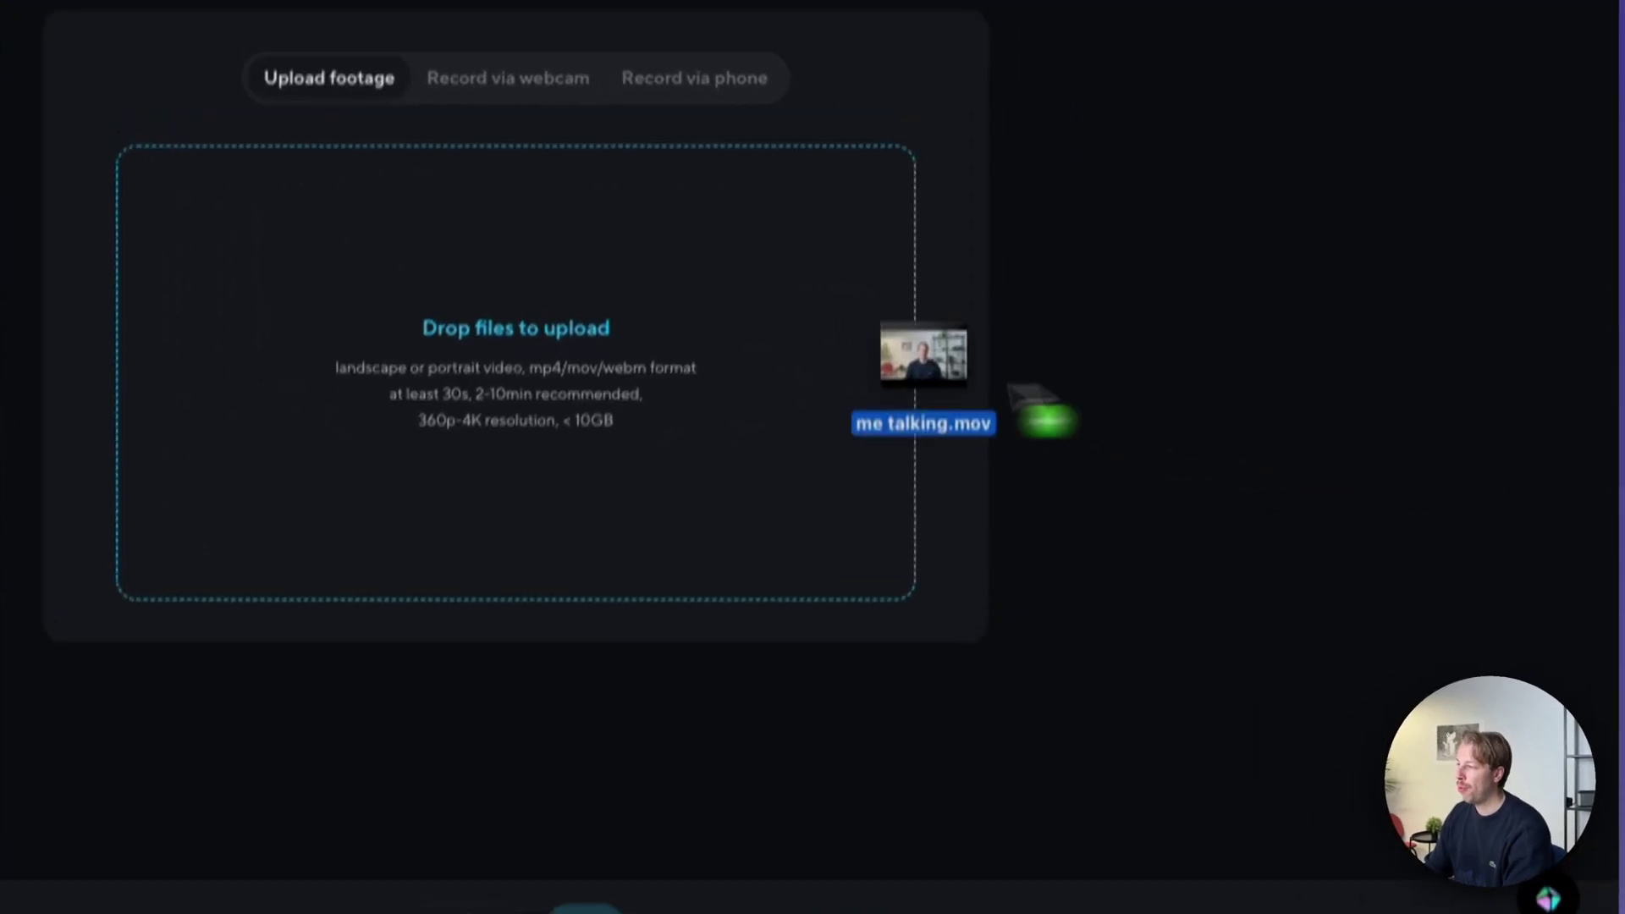
pyautogui.moveTo(1008, 386); pyautogui.dragTo(779, 387)
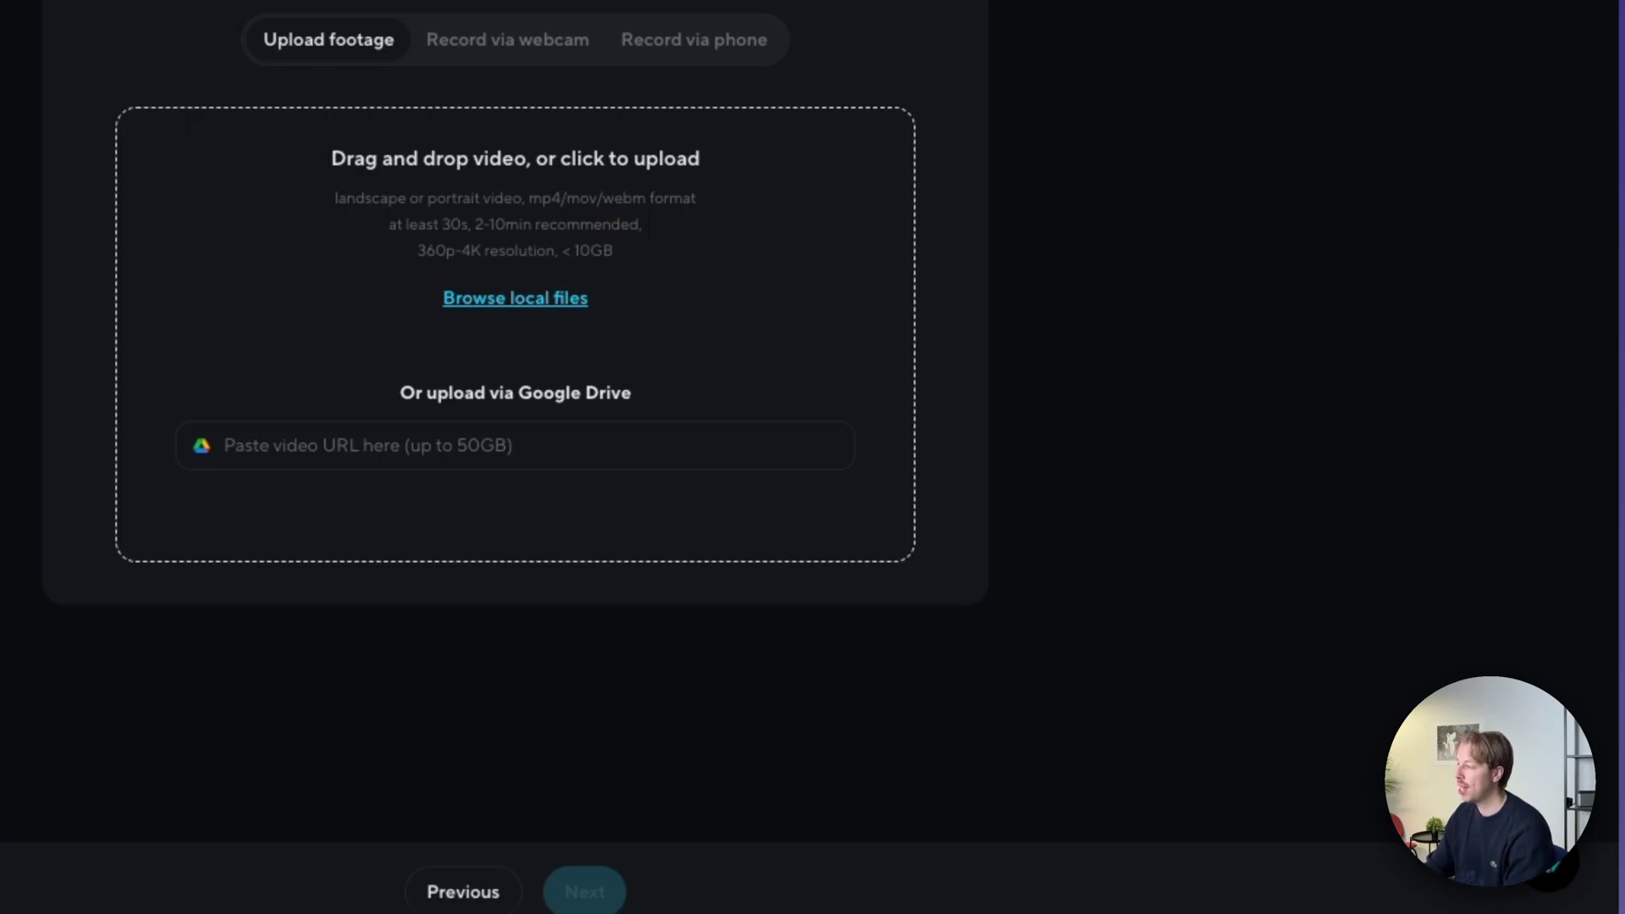
pyautogui.moveTo(779, 387); pyautogui.dragTo(554, 301)
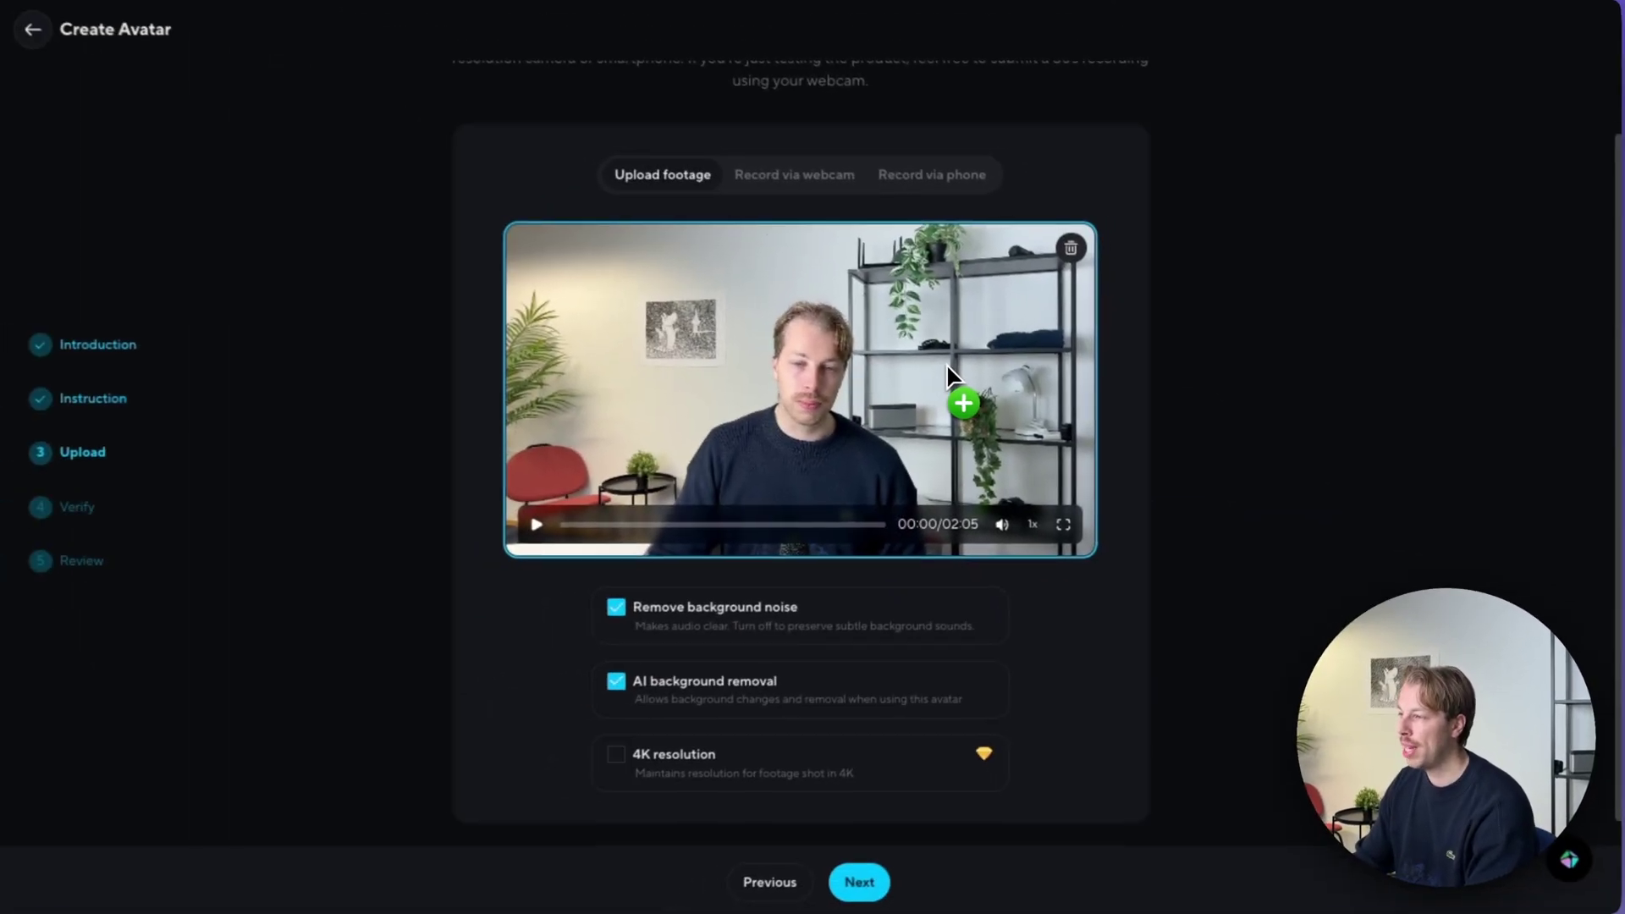
pyautogui.scroll(1, 957, 366)
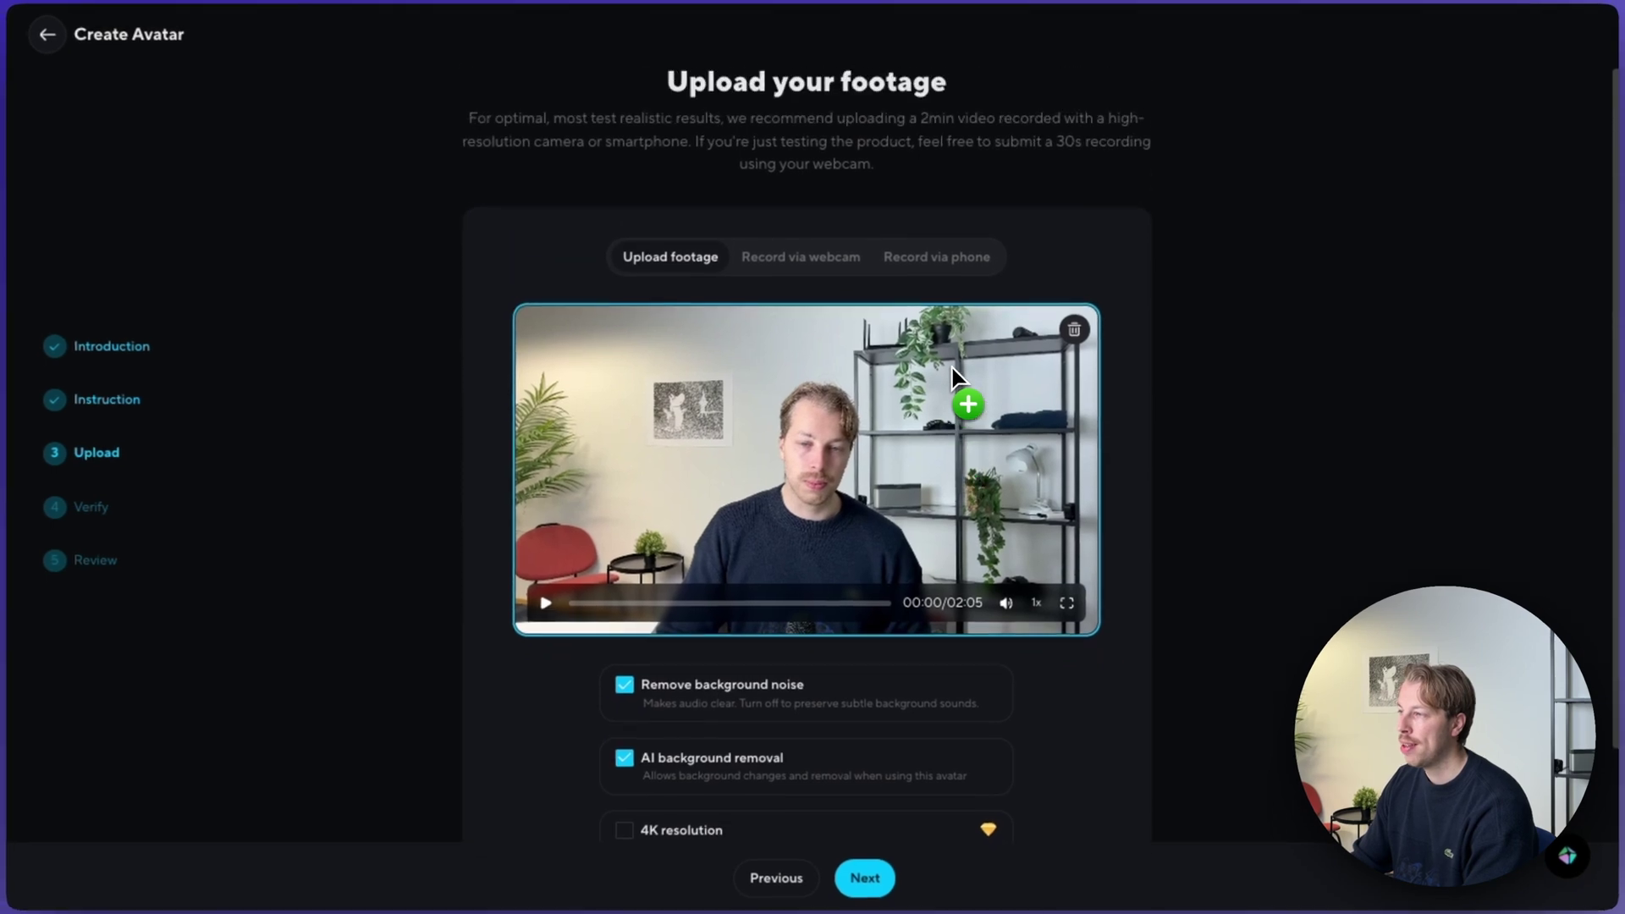
pyautogui.scroll(-3, 965, 385)
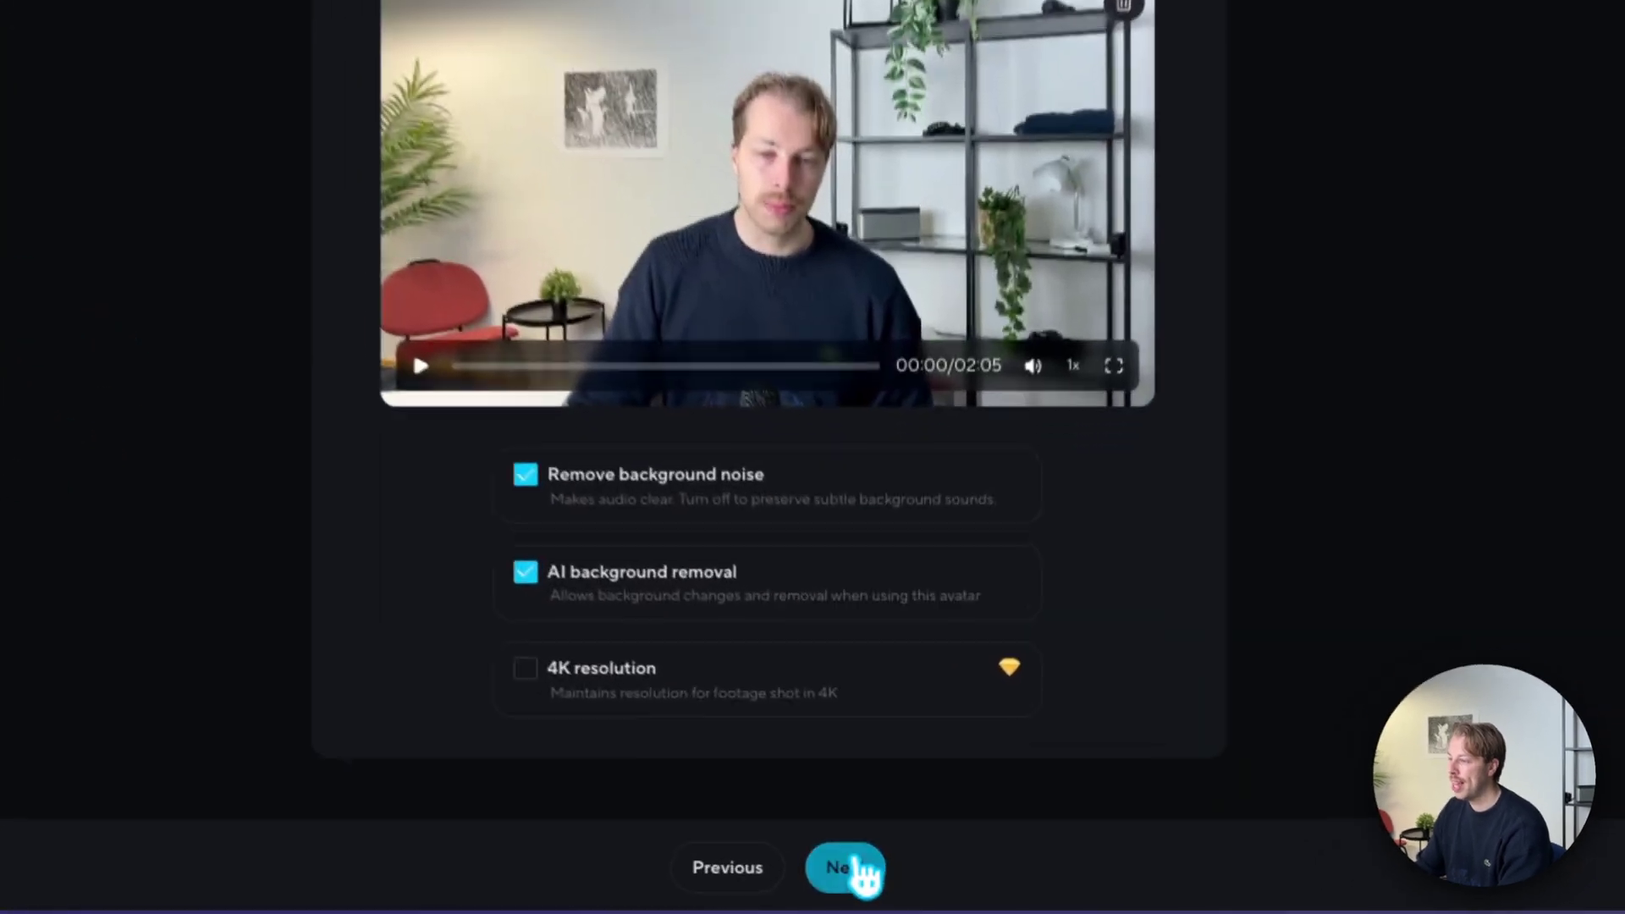
pyautogui.click(859, 864)
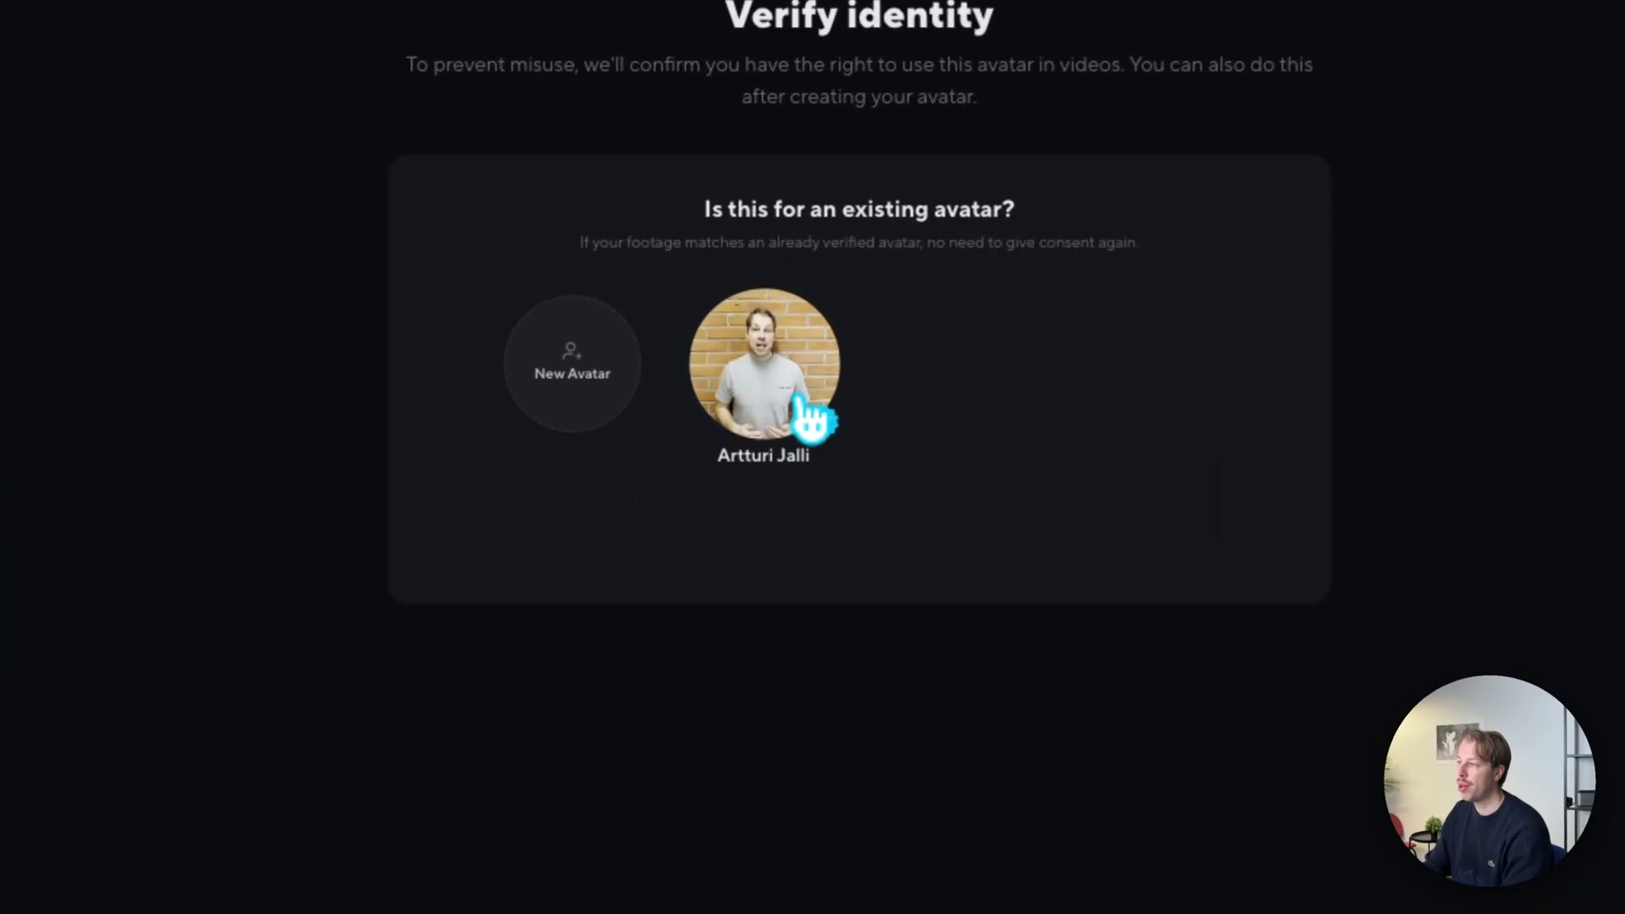
# Step: Choose New Avatar instead of the existing verified avatar and proceed to Review
pyautogui.click(808, 415)
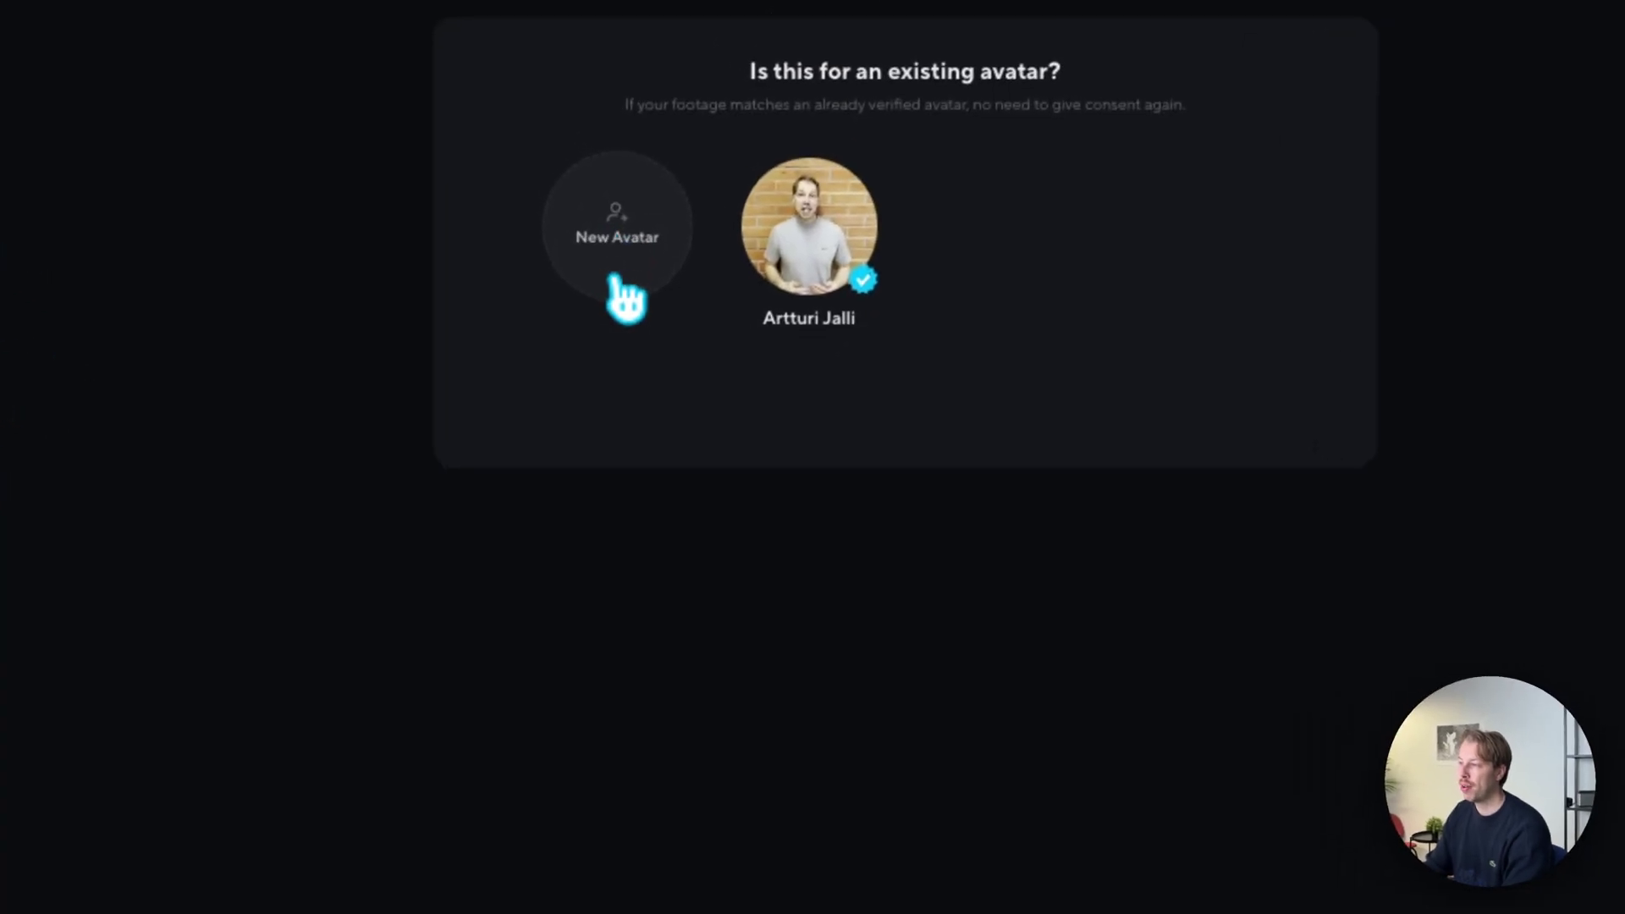
pyautogui.click(625, 296)
pyautogui.click(867, 880)
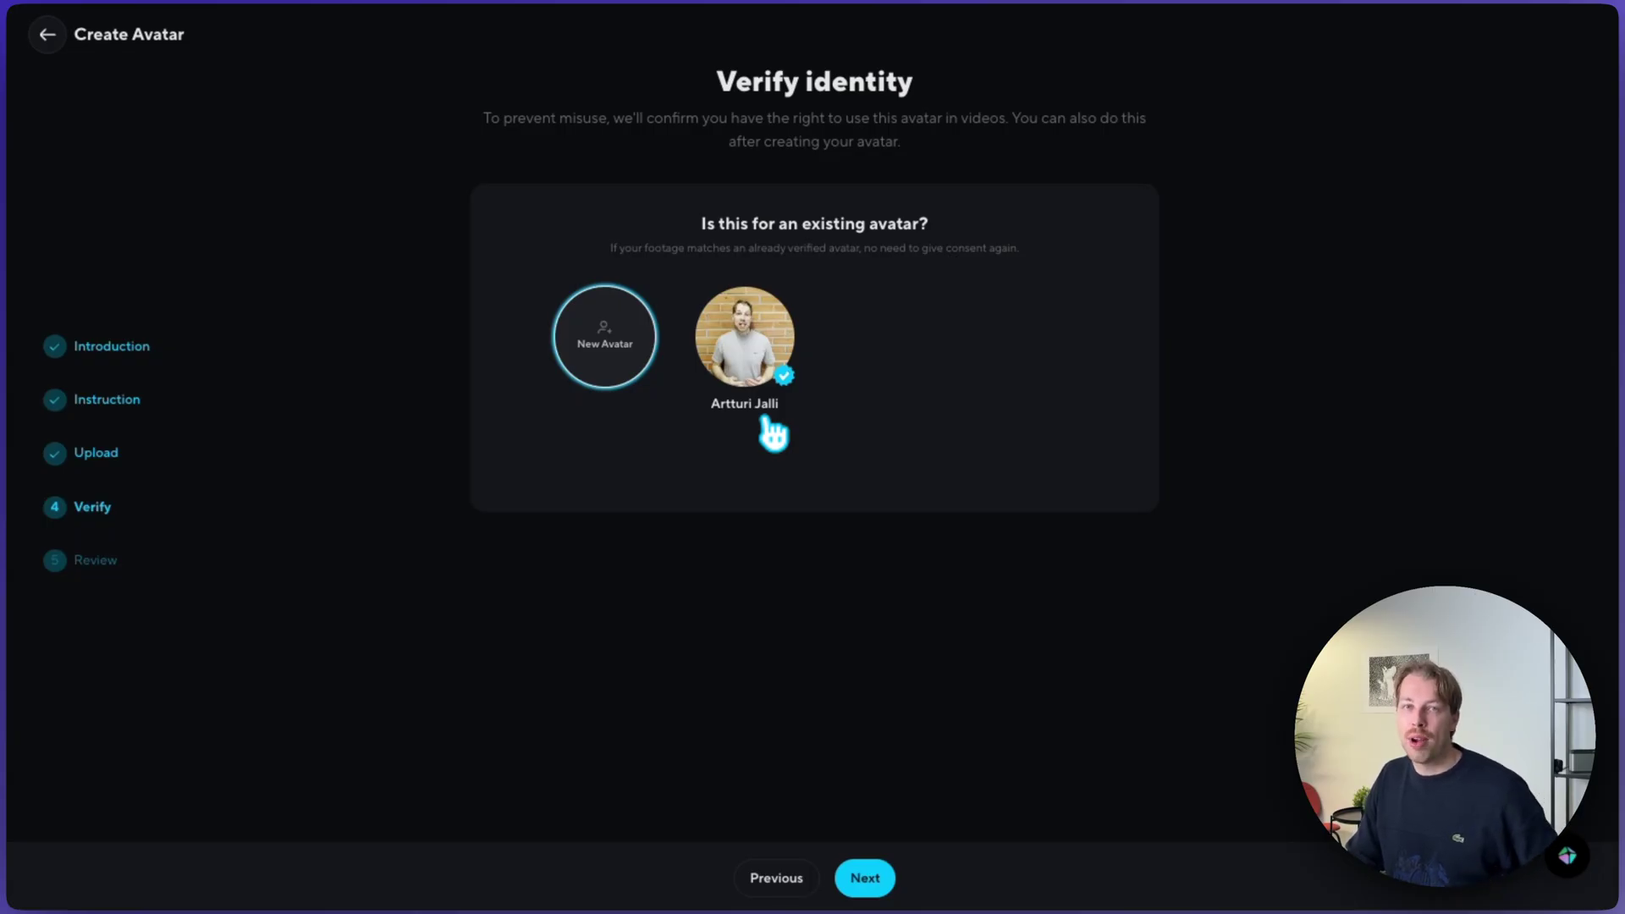
pyautogui.click(772, 428)
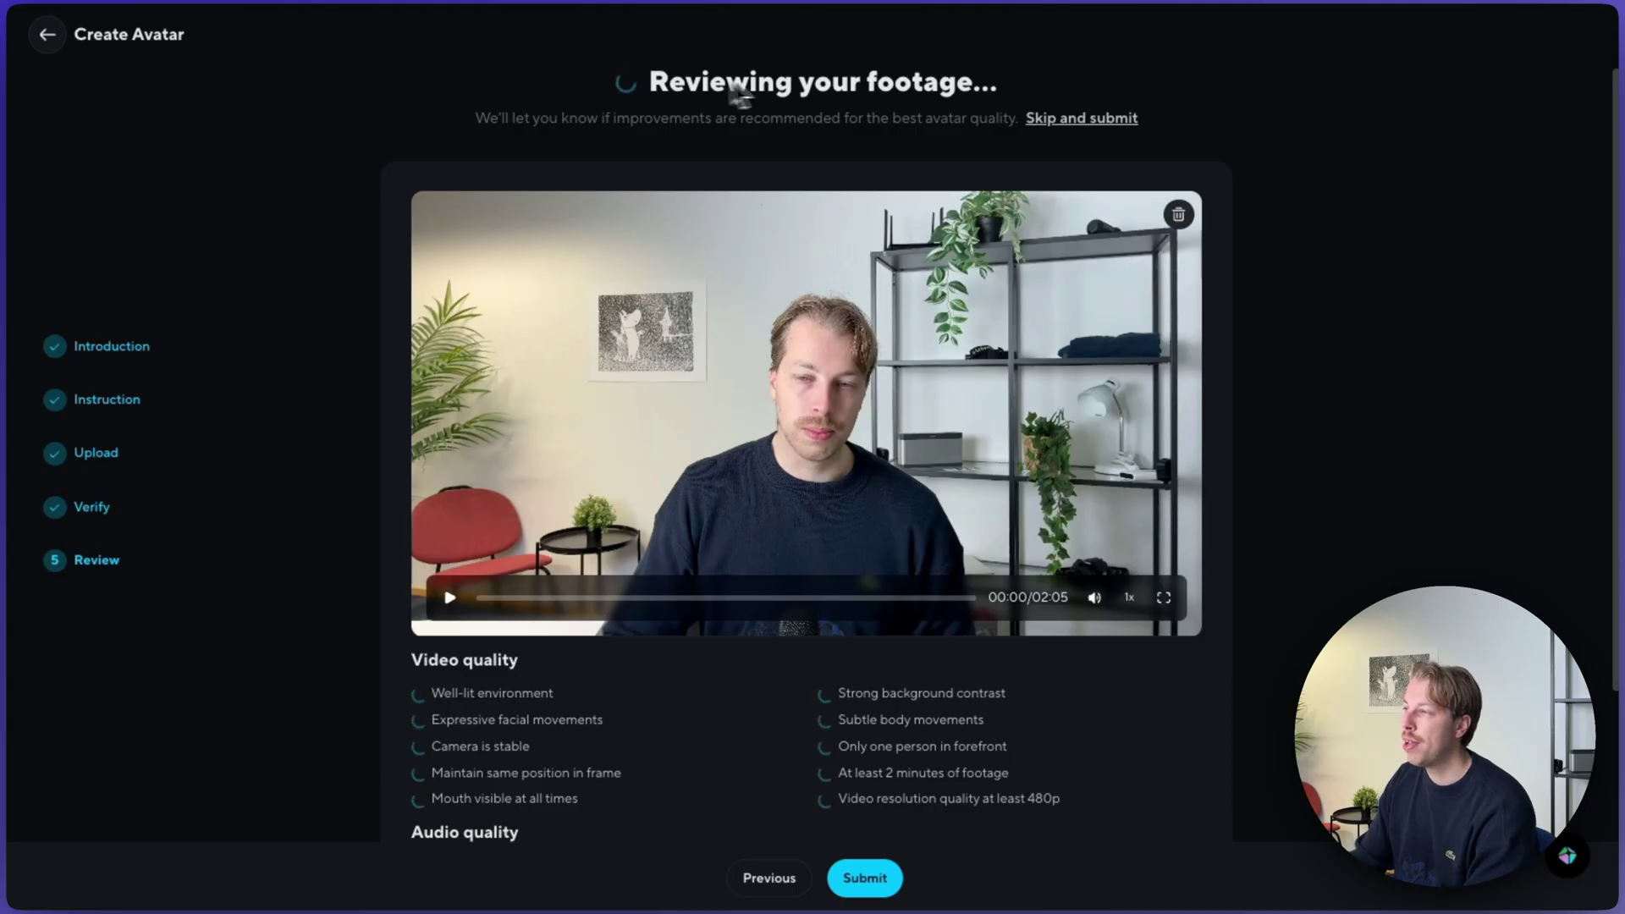
# Step: Submit the 2:05 footage and confirm with Done to get back to the avatar looks list
pyautogui.scroll(-2, 880, 221)
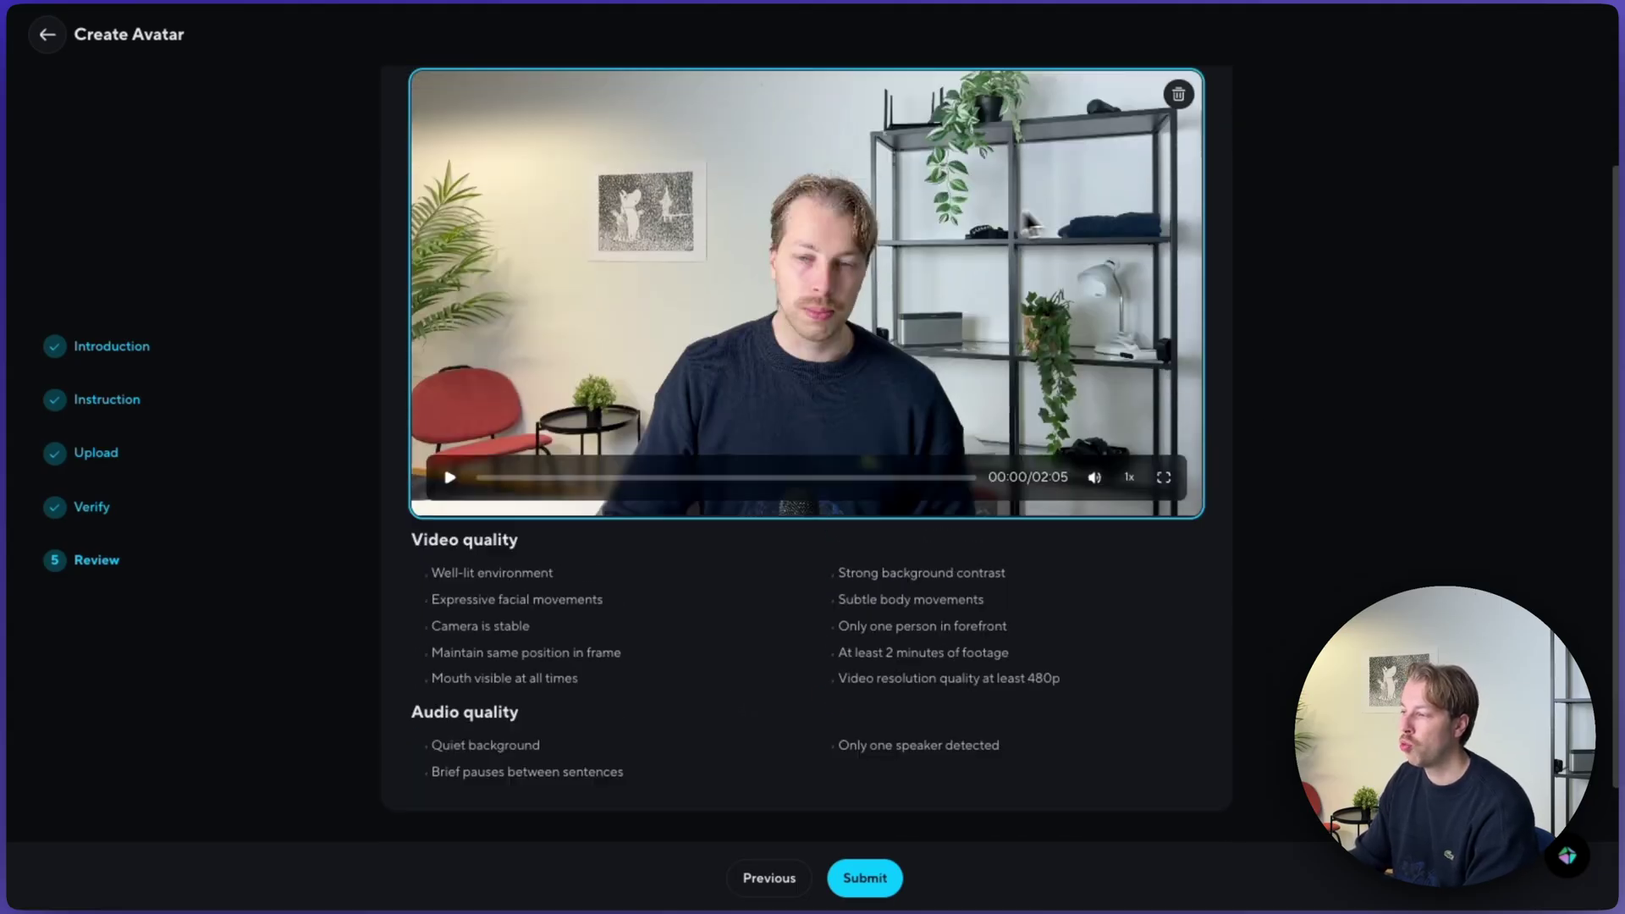
pyautogui.scroll(2, 1015, 218)
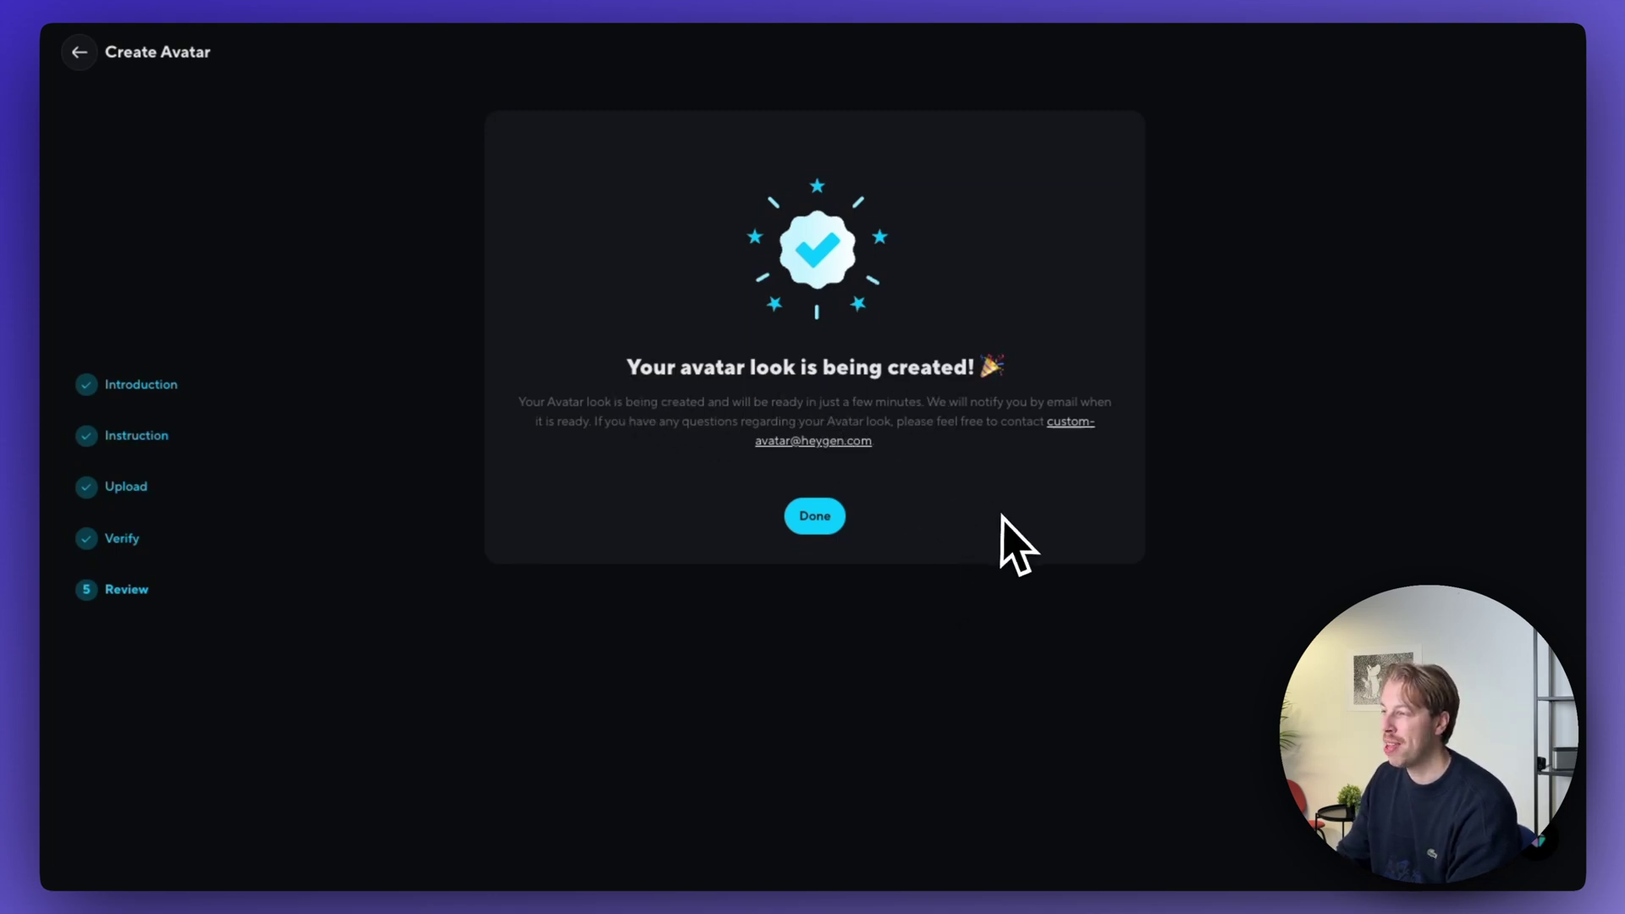
pyautogui.click(814, 517)
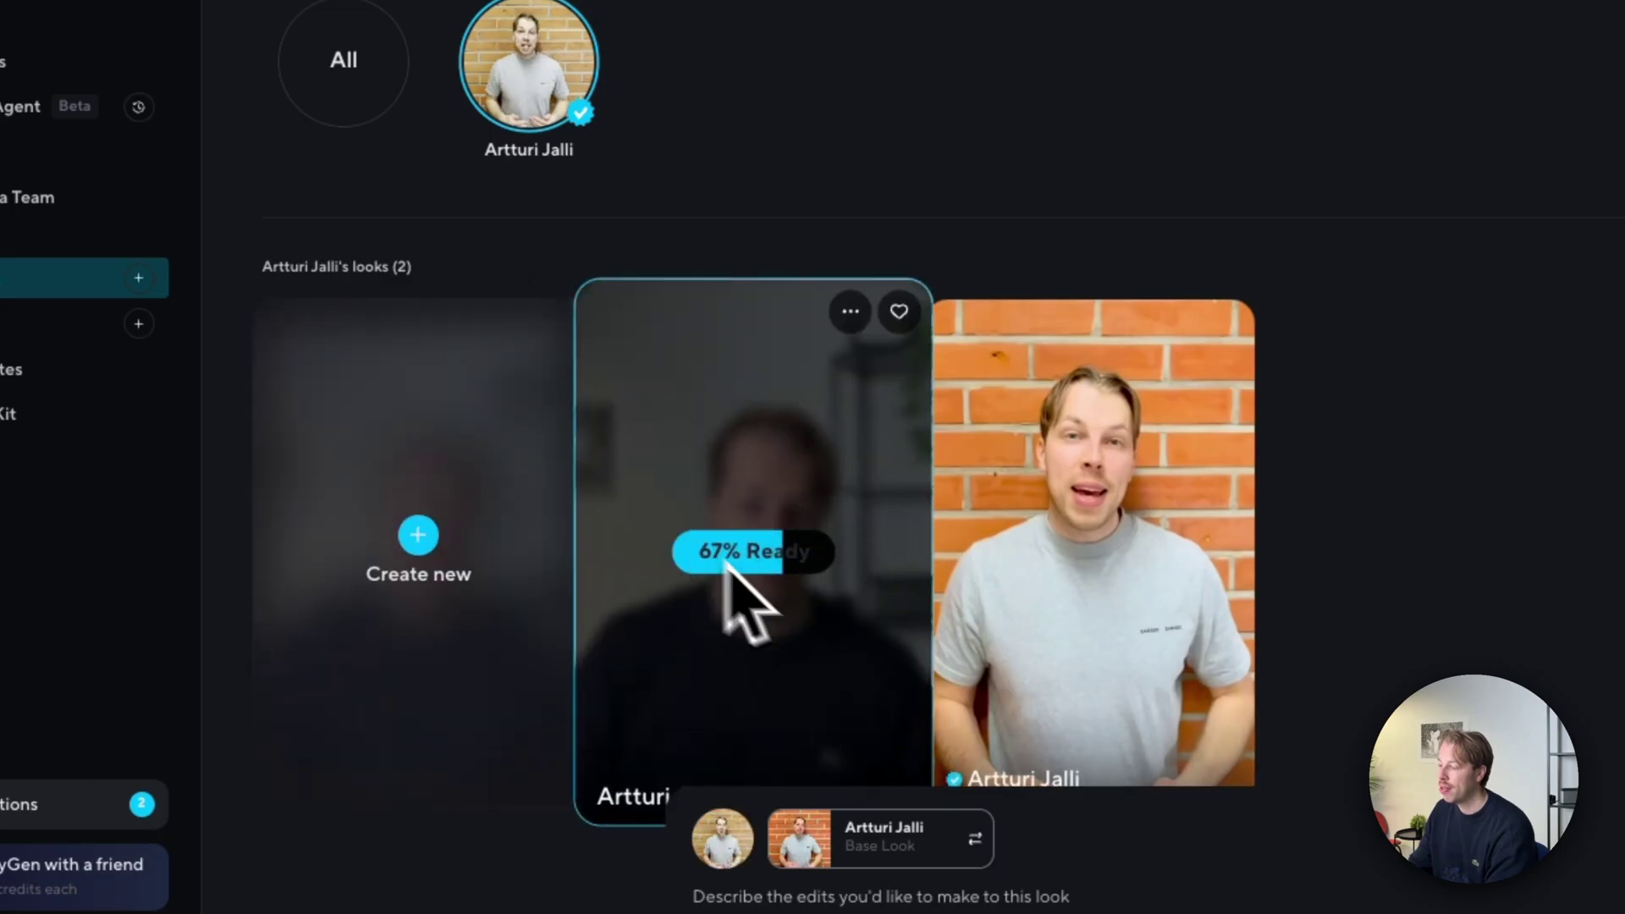
# Step: Wait on the Avatars page until the new look reaches 100% Ready
pyautogui.scroll(-1, 725, 567)
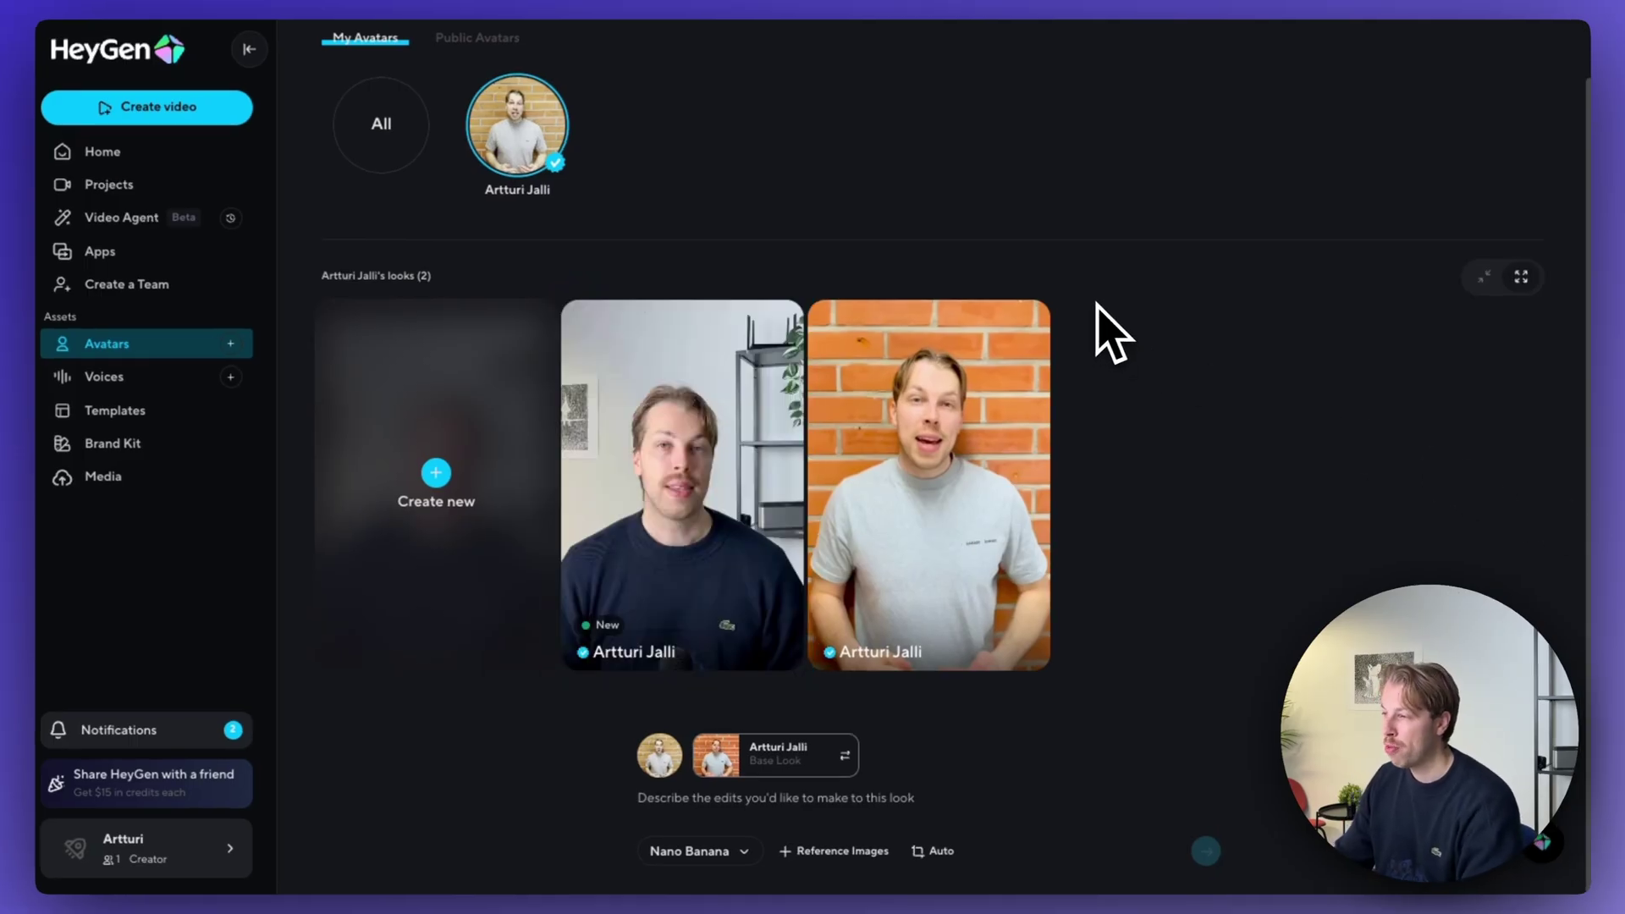
pyautogui.moveTo(714, 428)
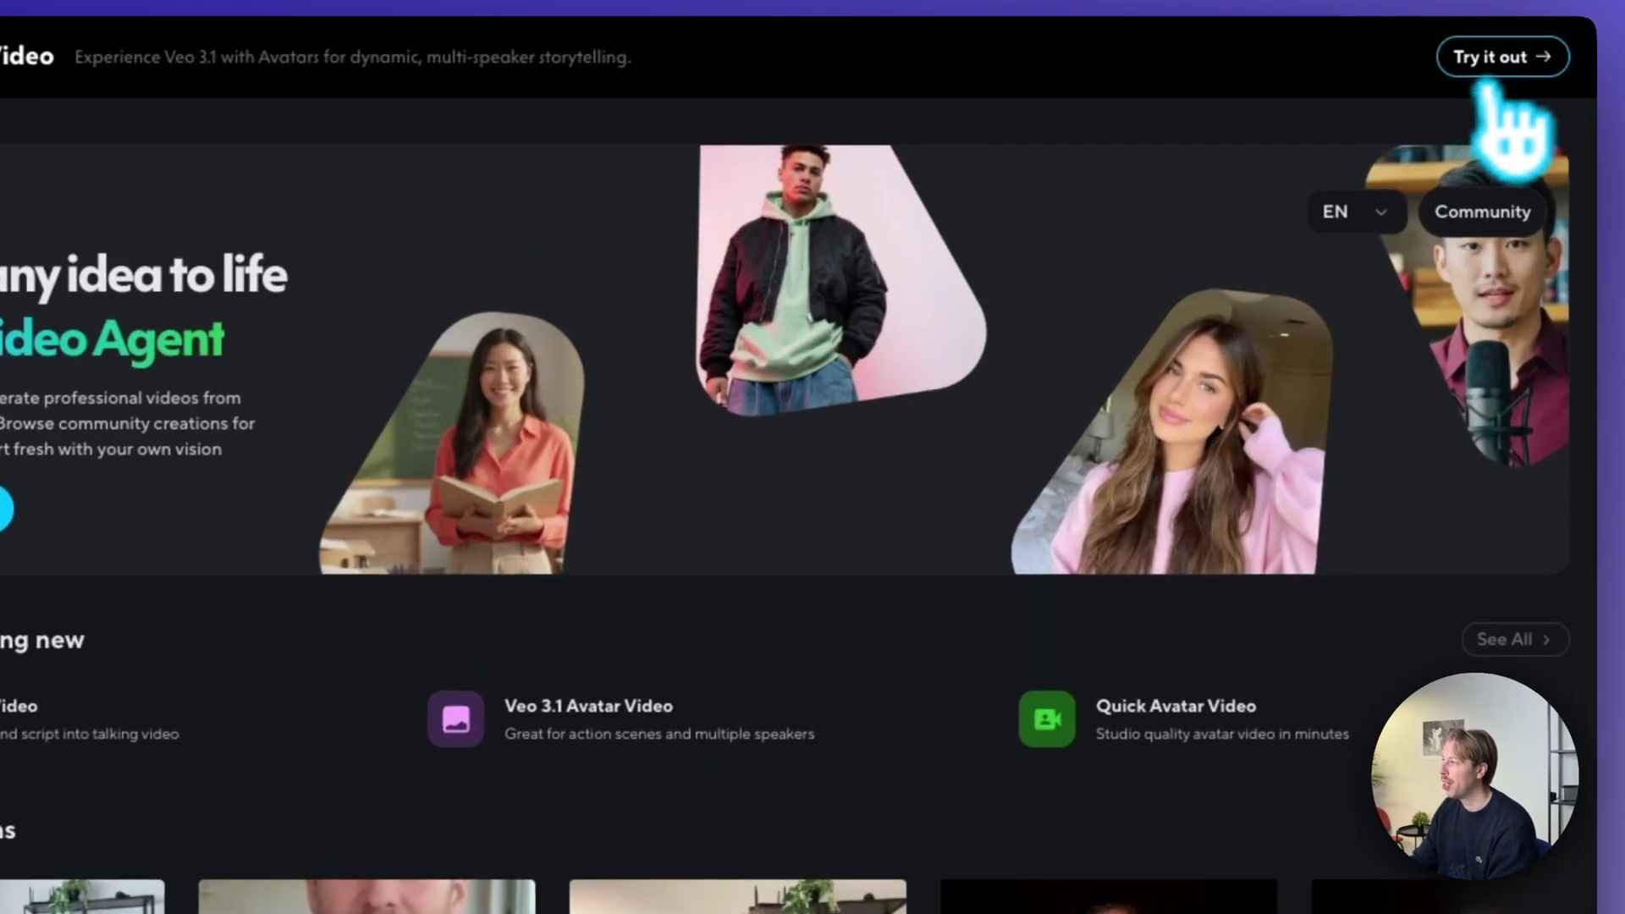
# Step: Reopen the Veo 3.1 creator, choose the dark-sweater custom look after browsing Public avatars, and continue
pyautogui.click(1496, 64)
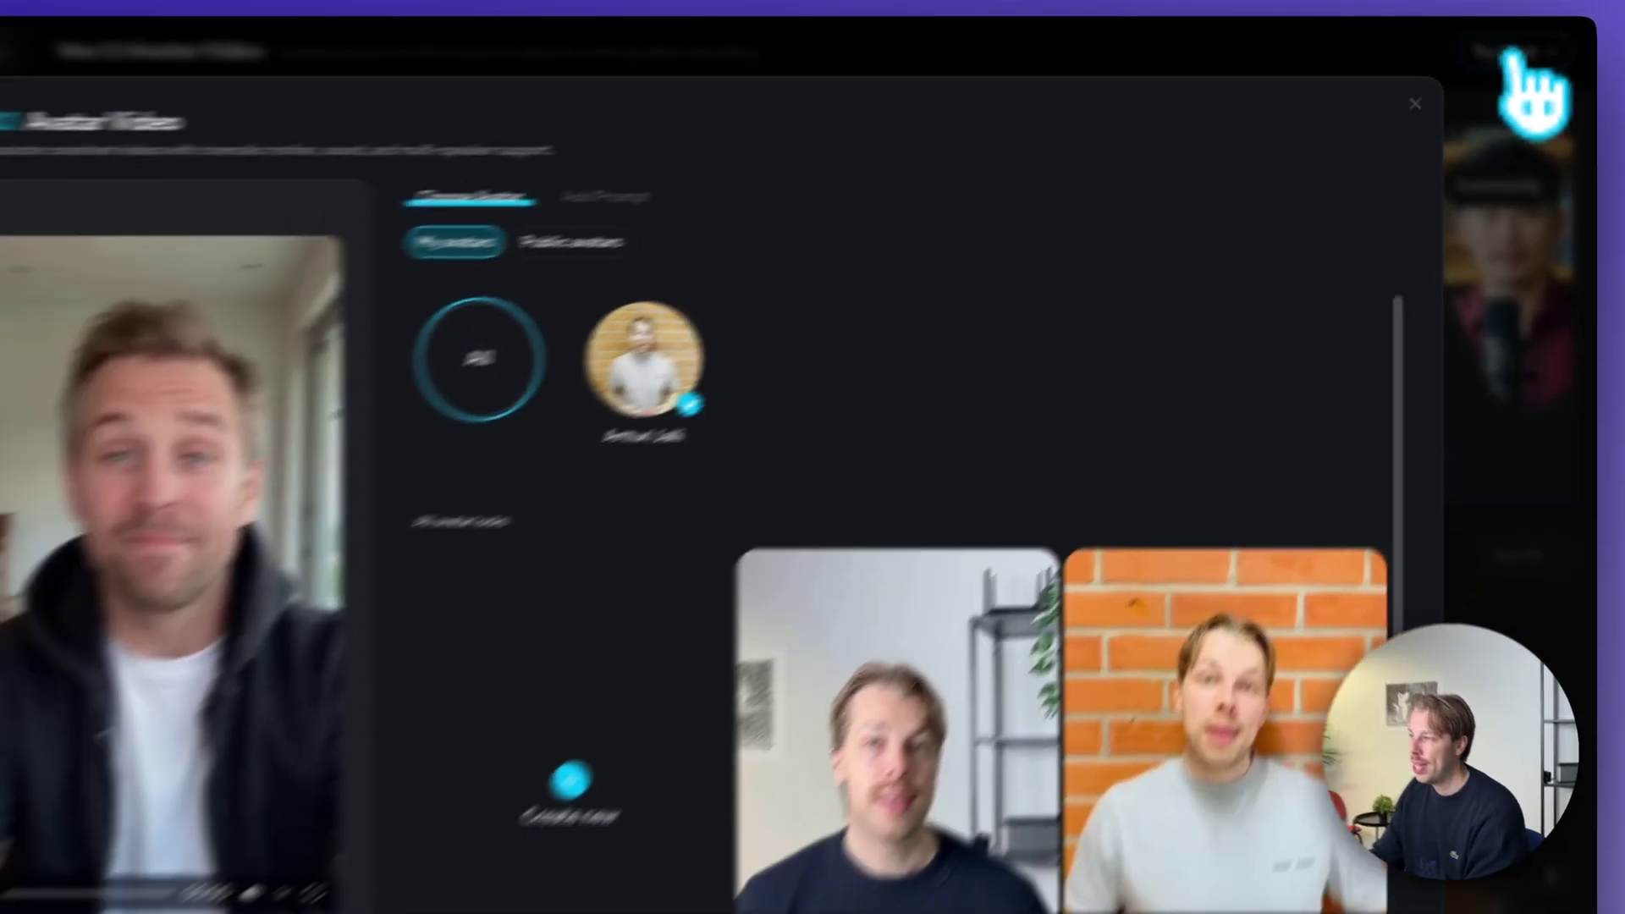
pyautogui.scroll(-2, 1100, 322)
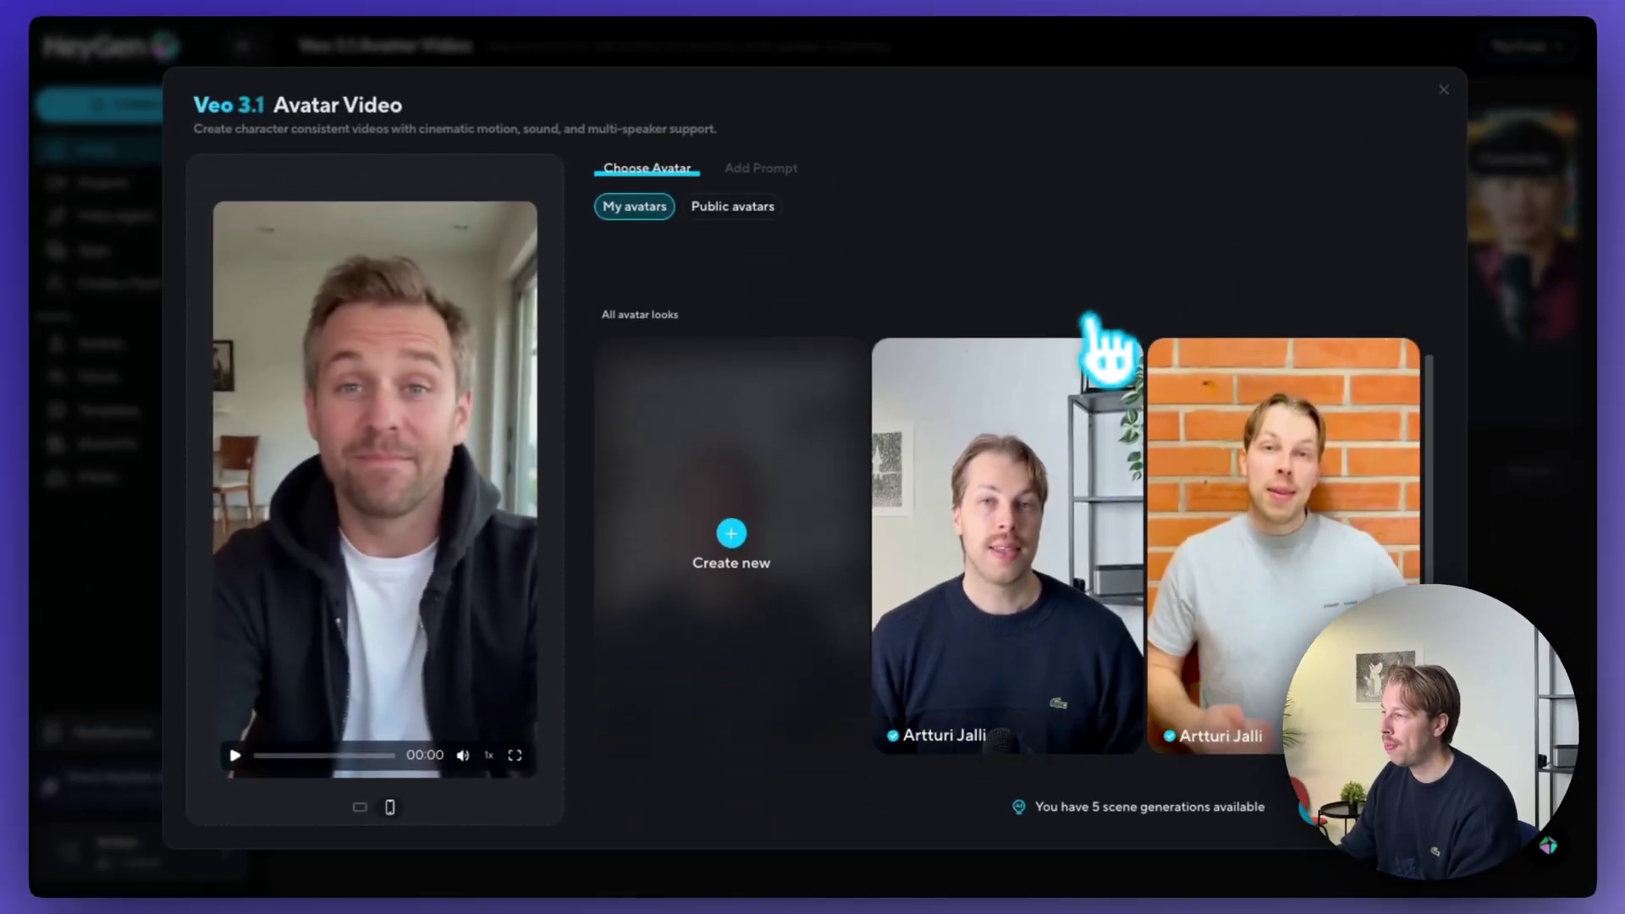
pyautogui.click(1030, 533)
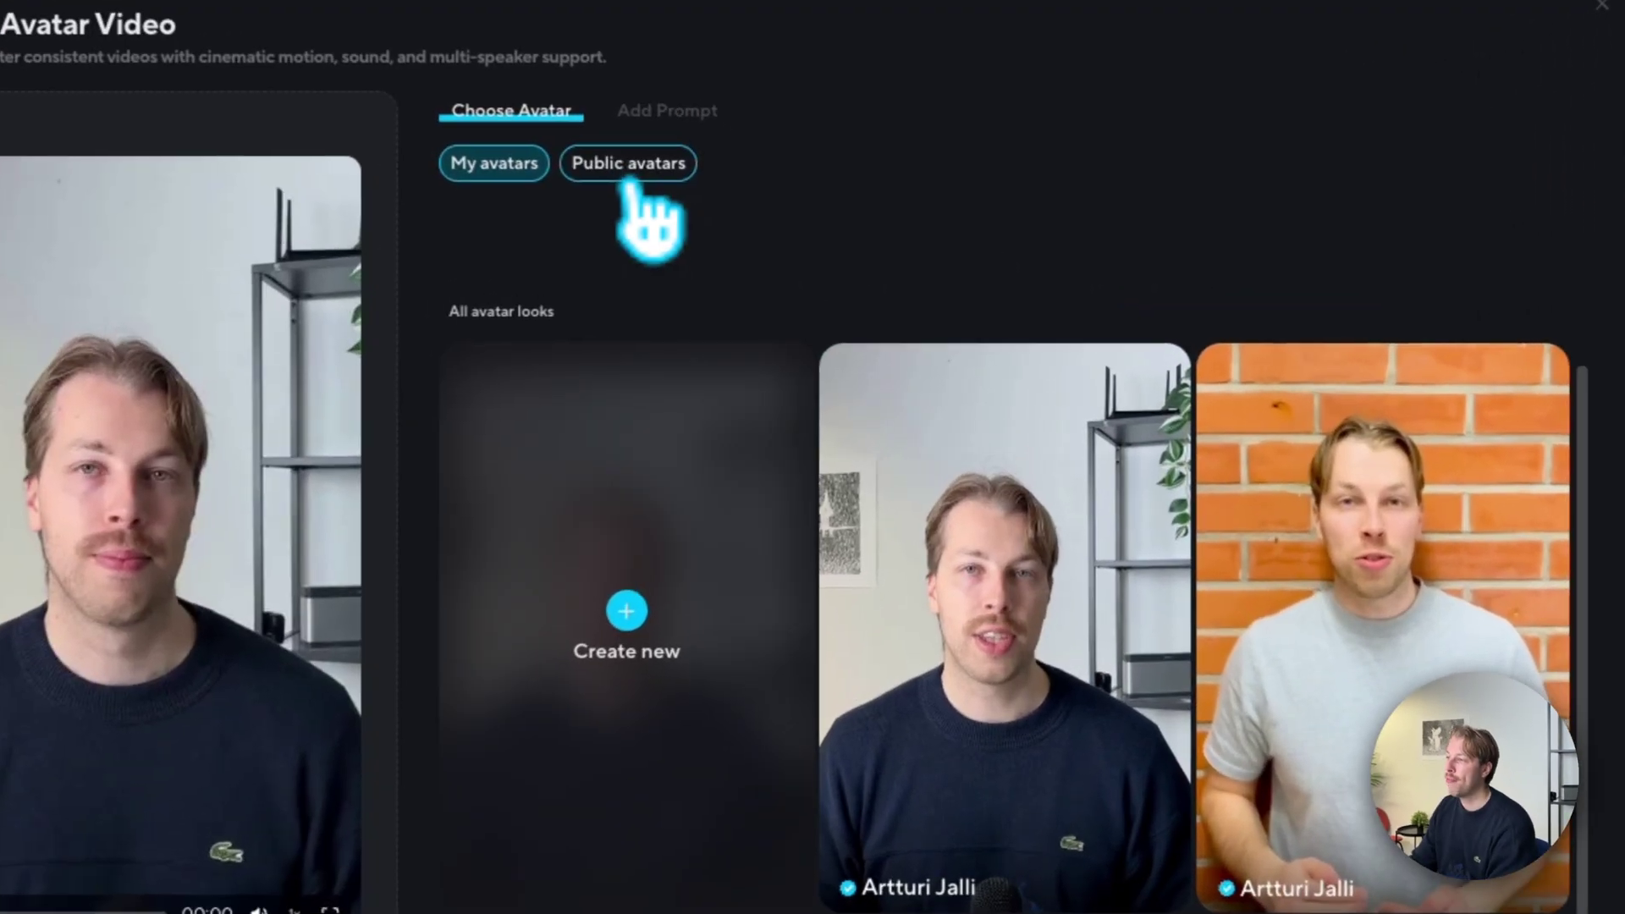
pyautogui.click(628, 173)
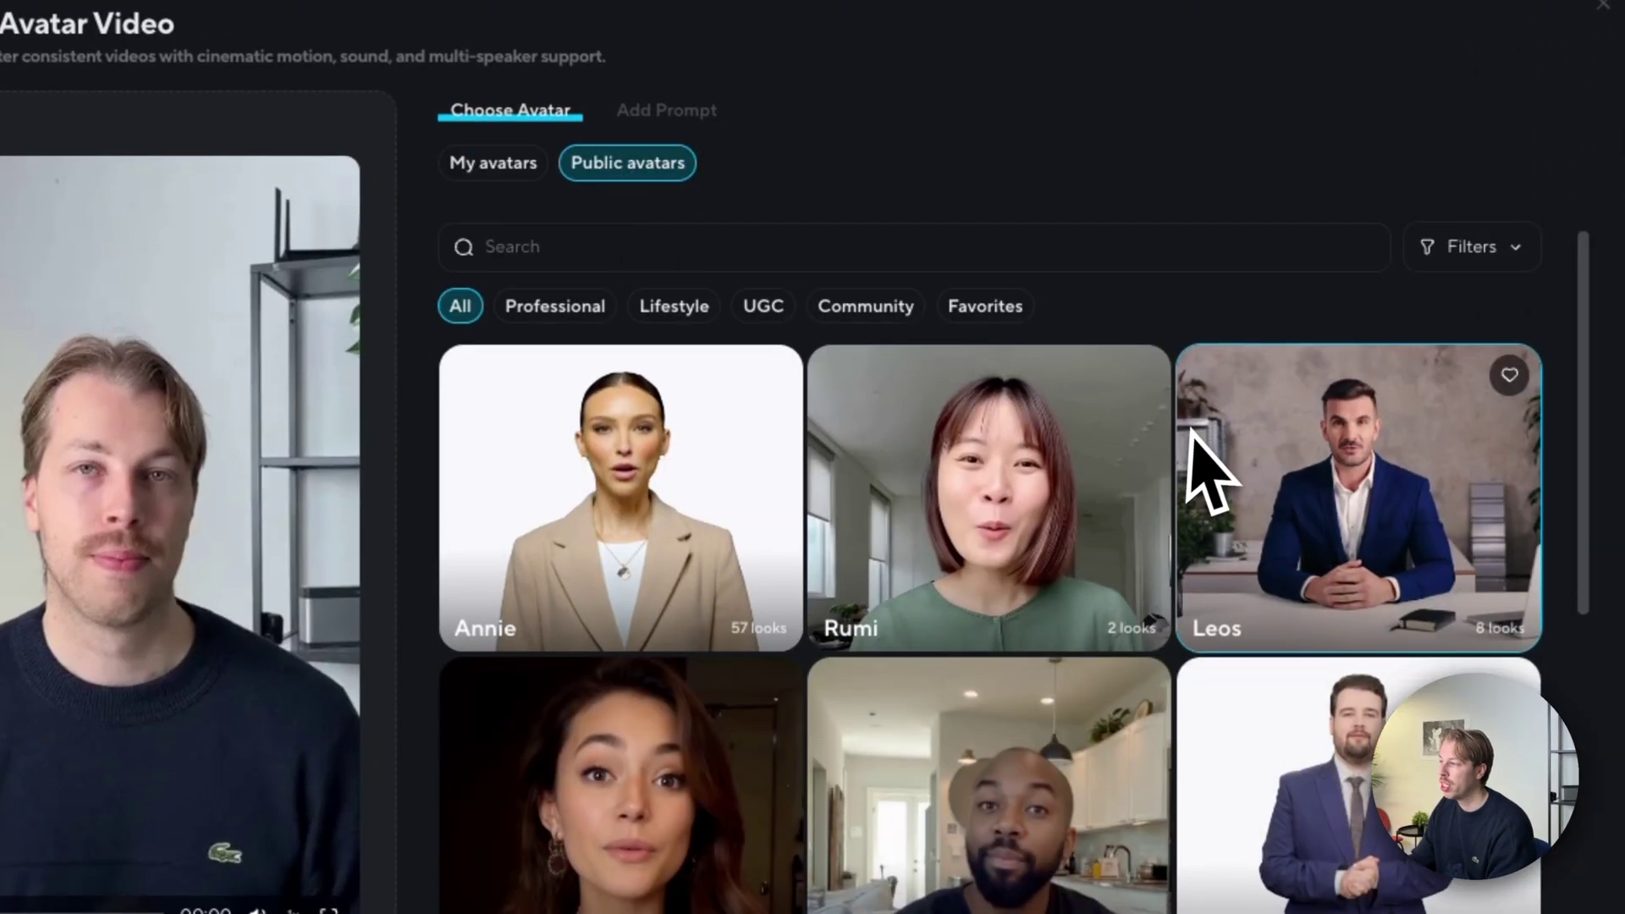
pyautogui.scroll(-5, 1218, 457)
pyautogui.scroll(5, 1012, 562)
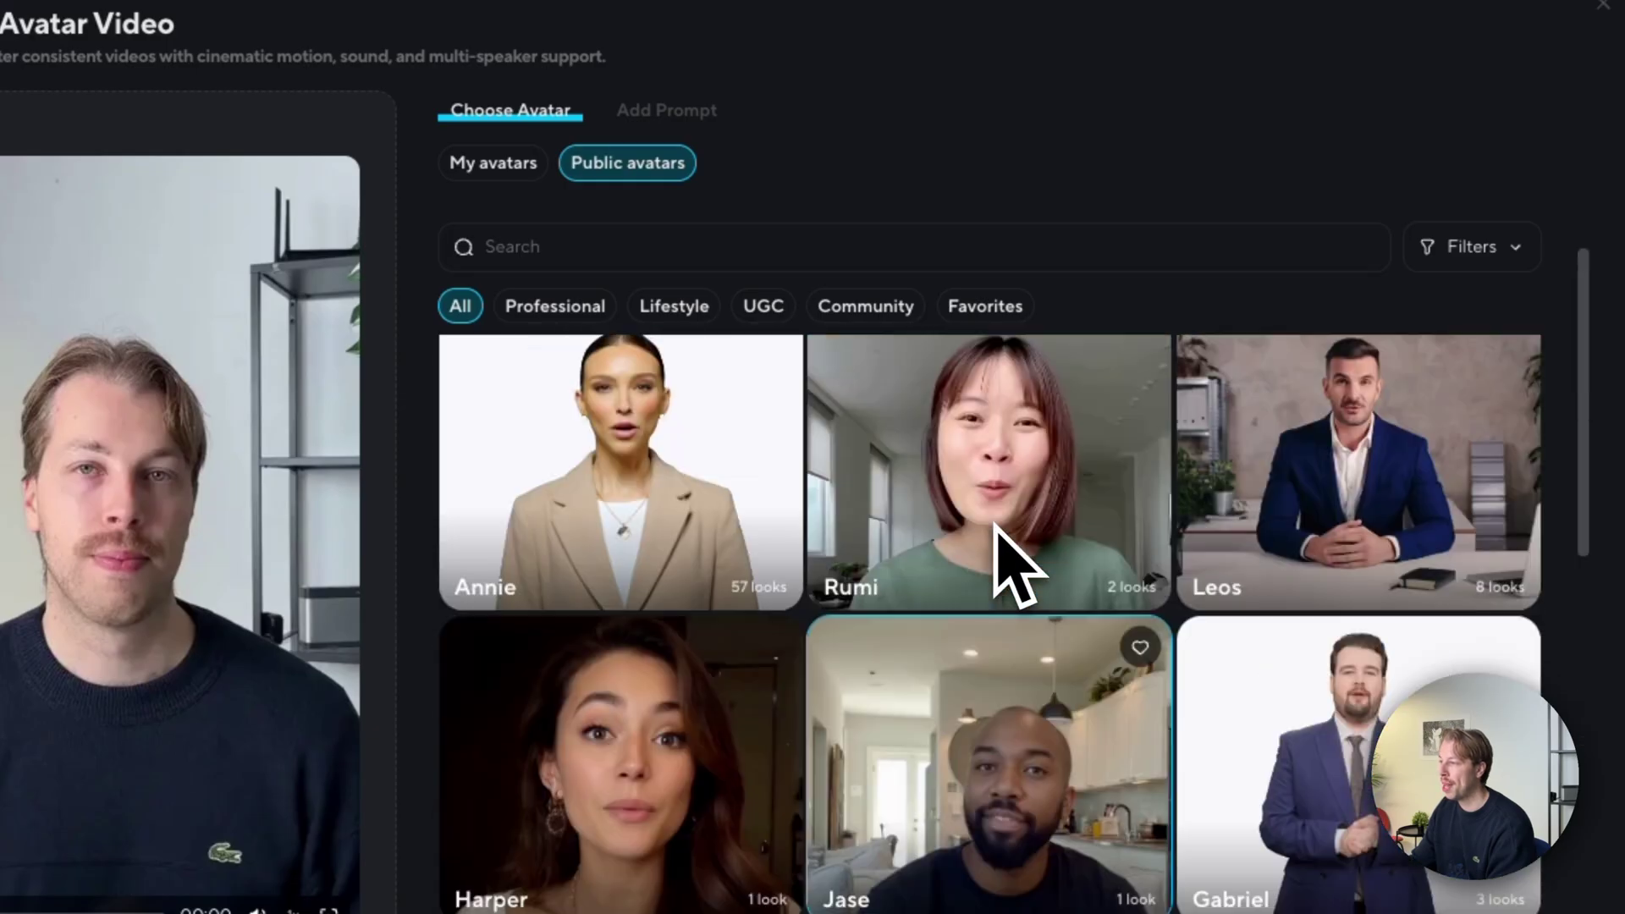
pyautogui.click(507, 165)
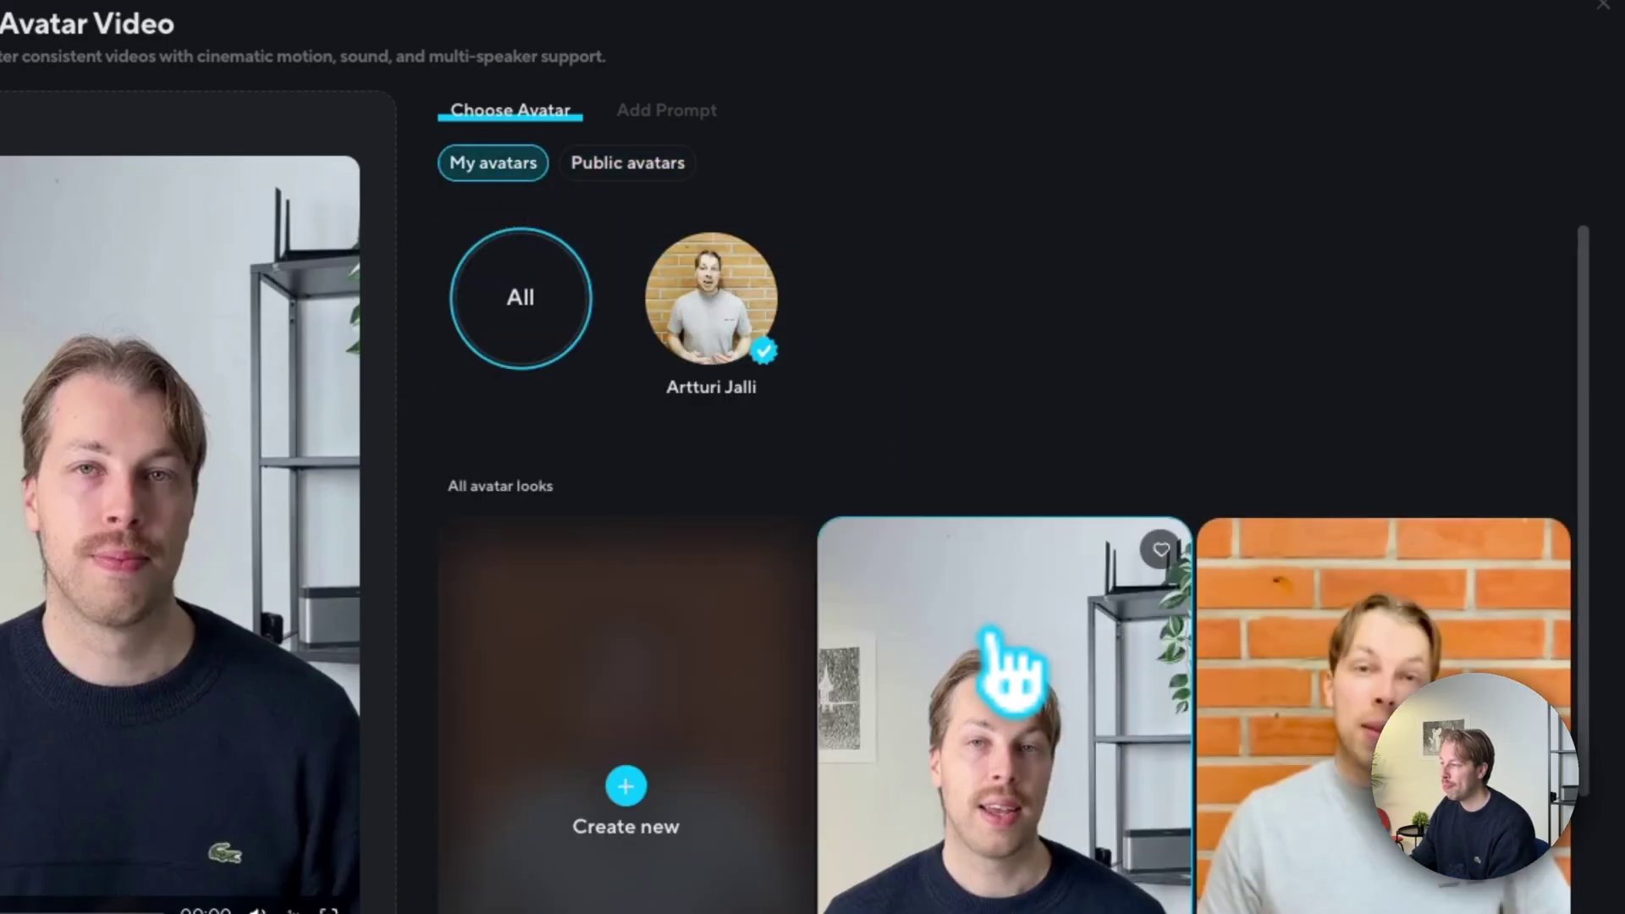
pyautogui.scroll(-3, 991, 651)
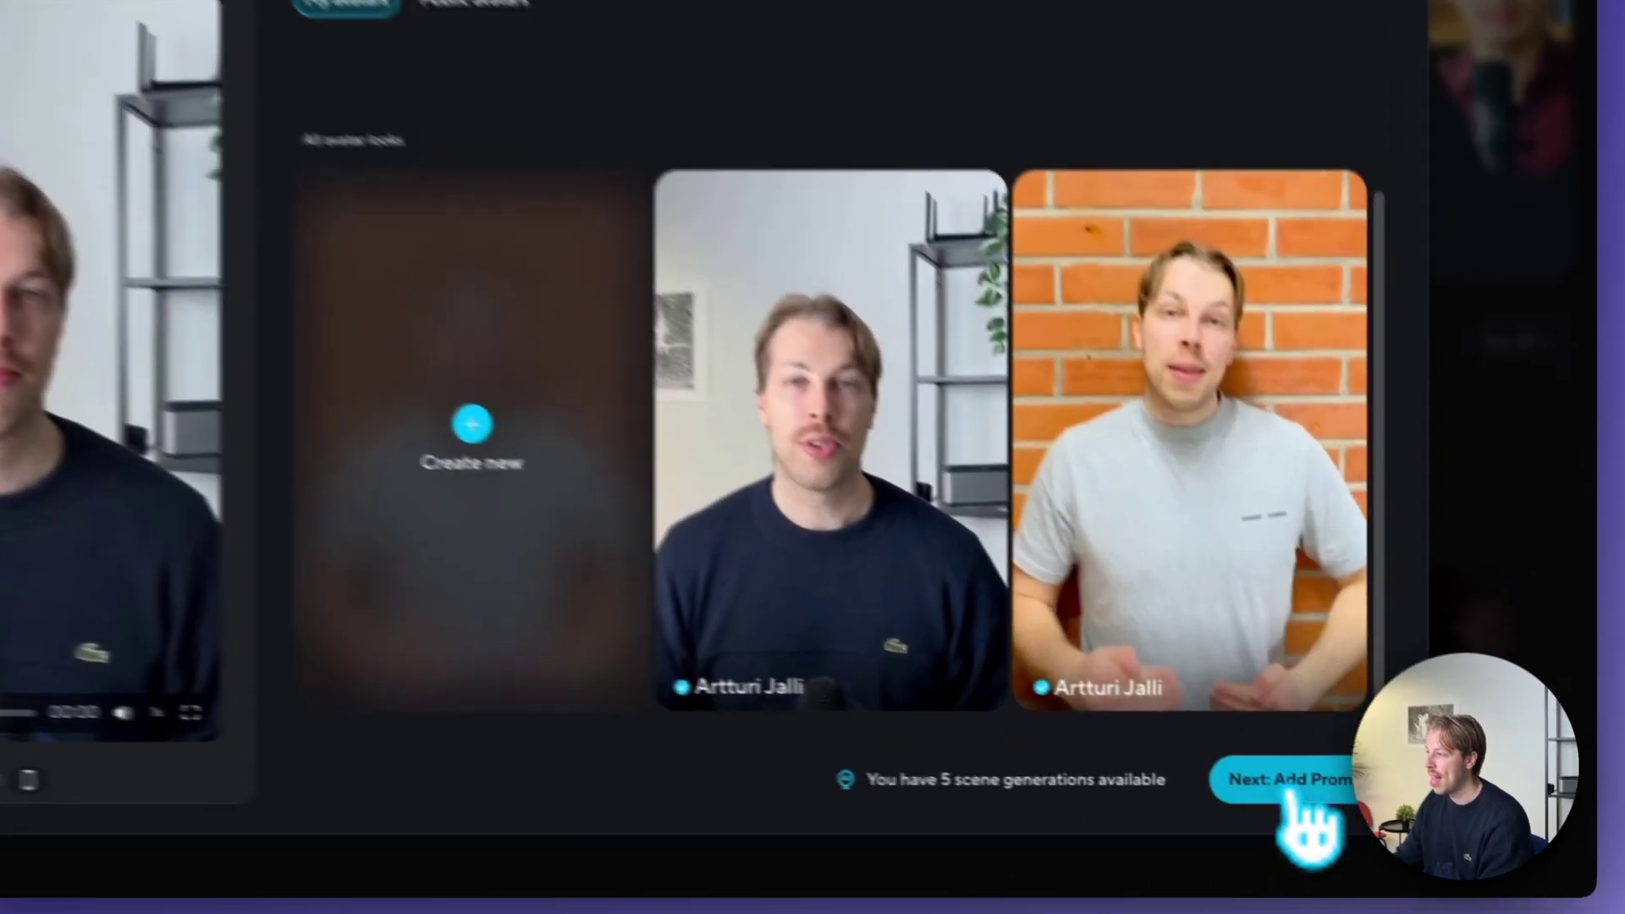
pyautogui.click(1371, 808)
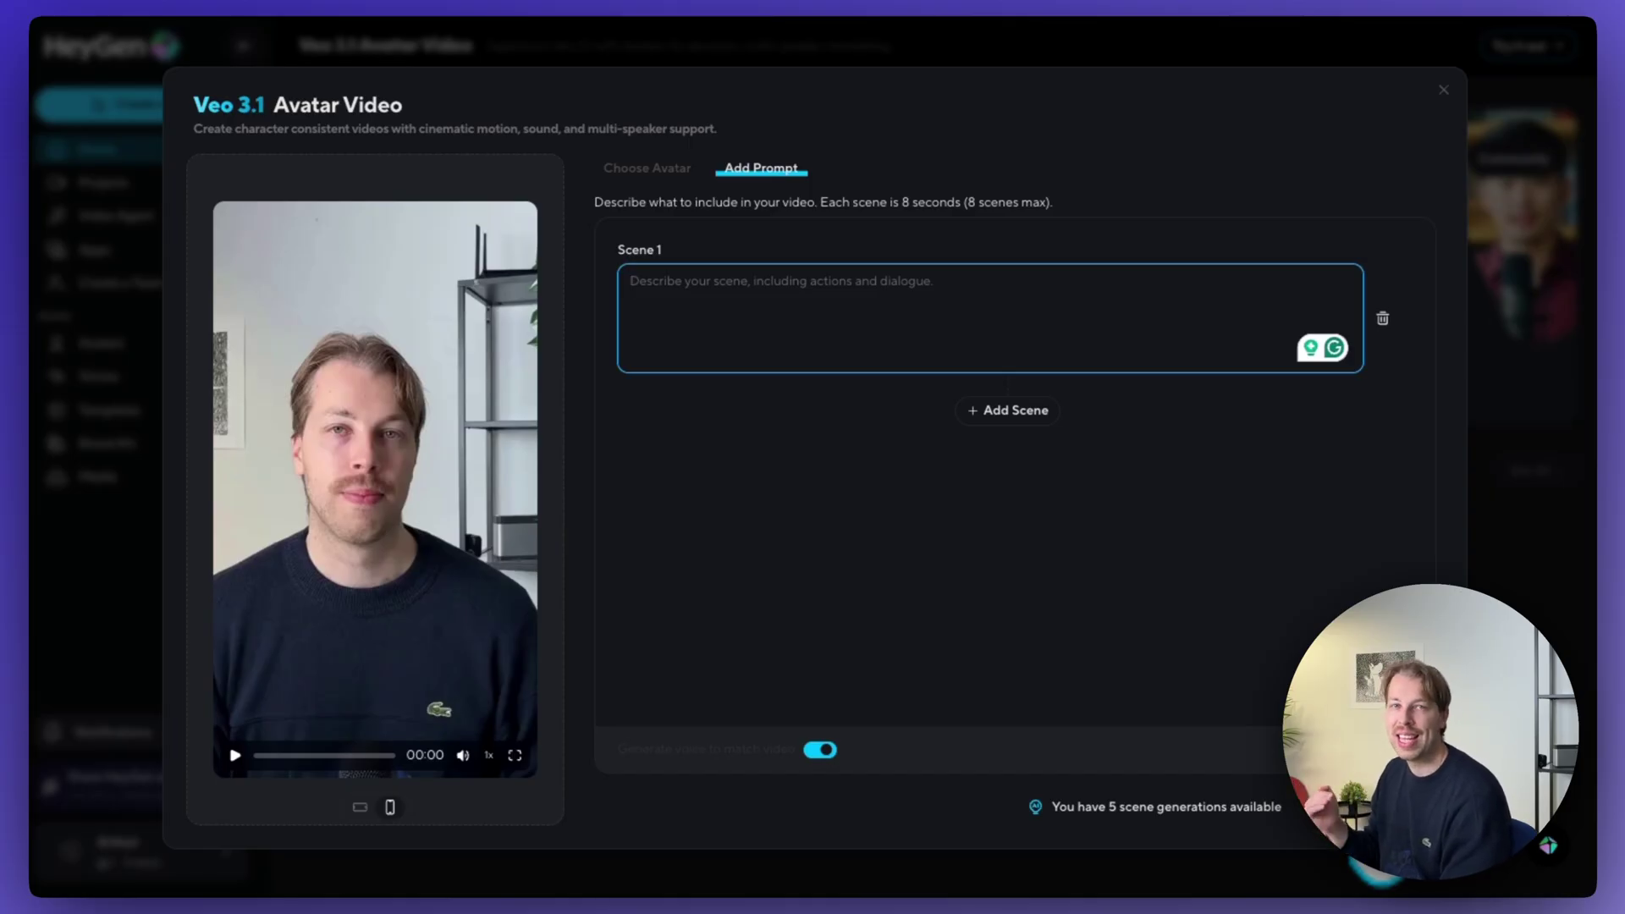
# Step: Paste the wall-crash Mars prompt into Scene 1, highlight Actions and Dialogue, and generate the video
pyautogui.write('Actions: This man walks confidently into the studio through the wall and the wall crashes as he does so. Some parts of the crashed wall pieces burn as they fly out. There\'s a big hole left in the wall, and you can see the surface of Mars behind it.  Dialogue: The man says, "Hey, this is me testing HeyGen + VEO 3.1 integration. I hope this video doesn\'t scare you away because it did that to me already."')
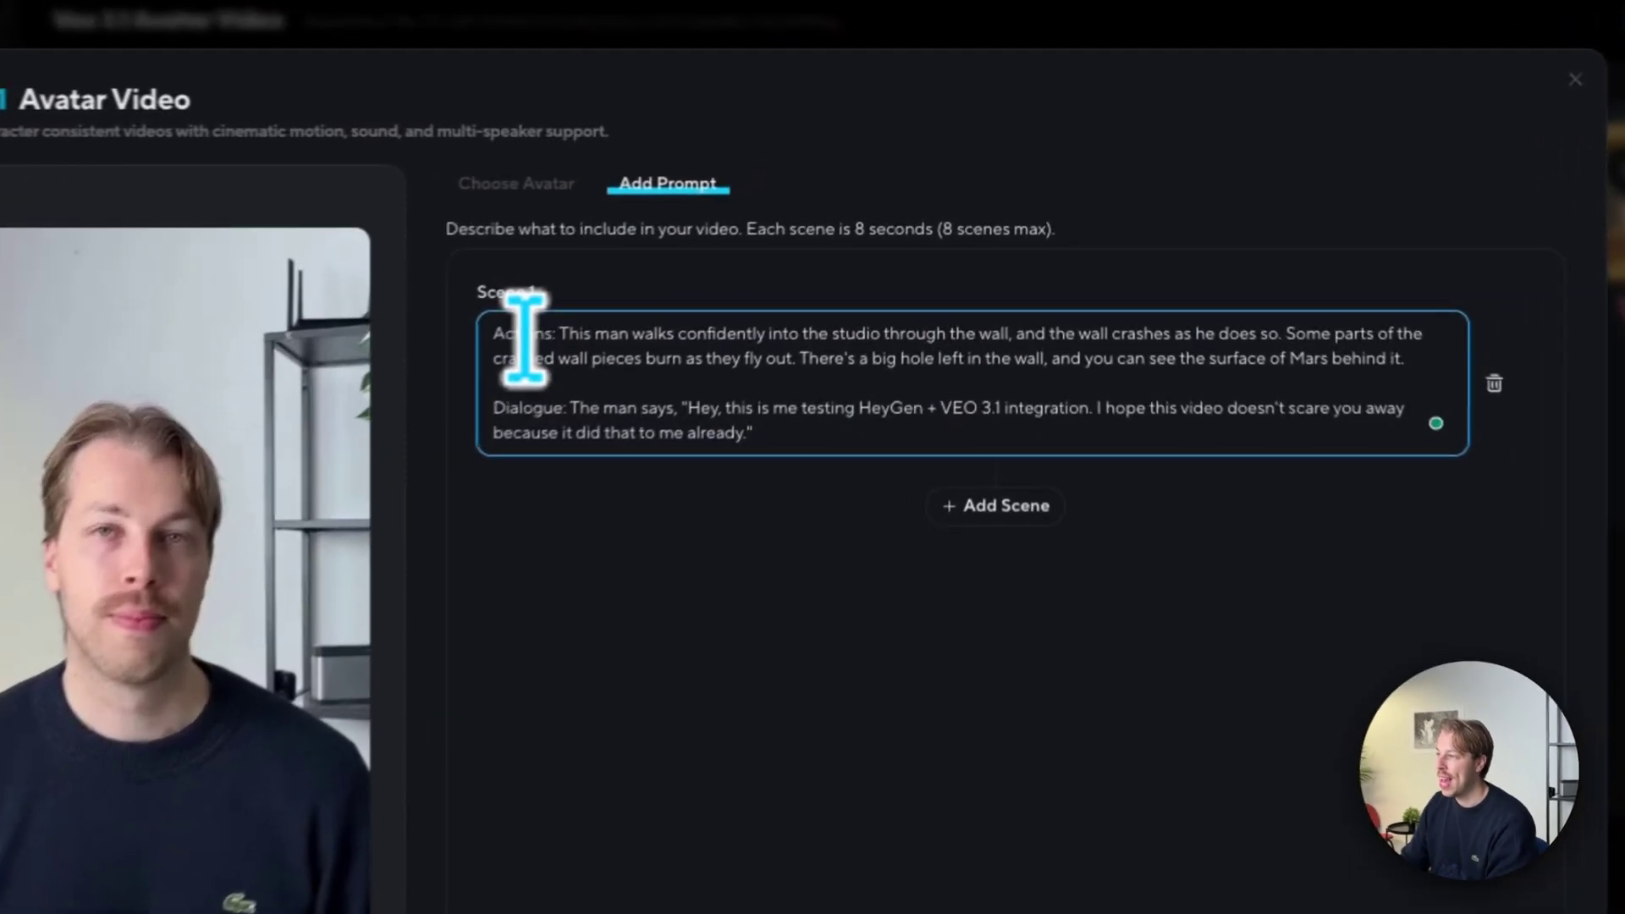
pyautogui.doubleClick(665, 280)
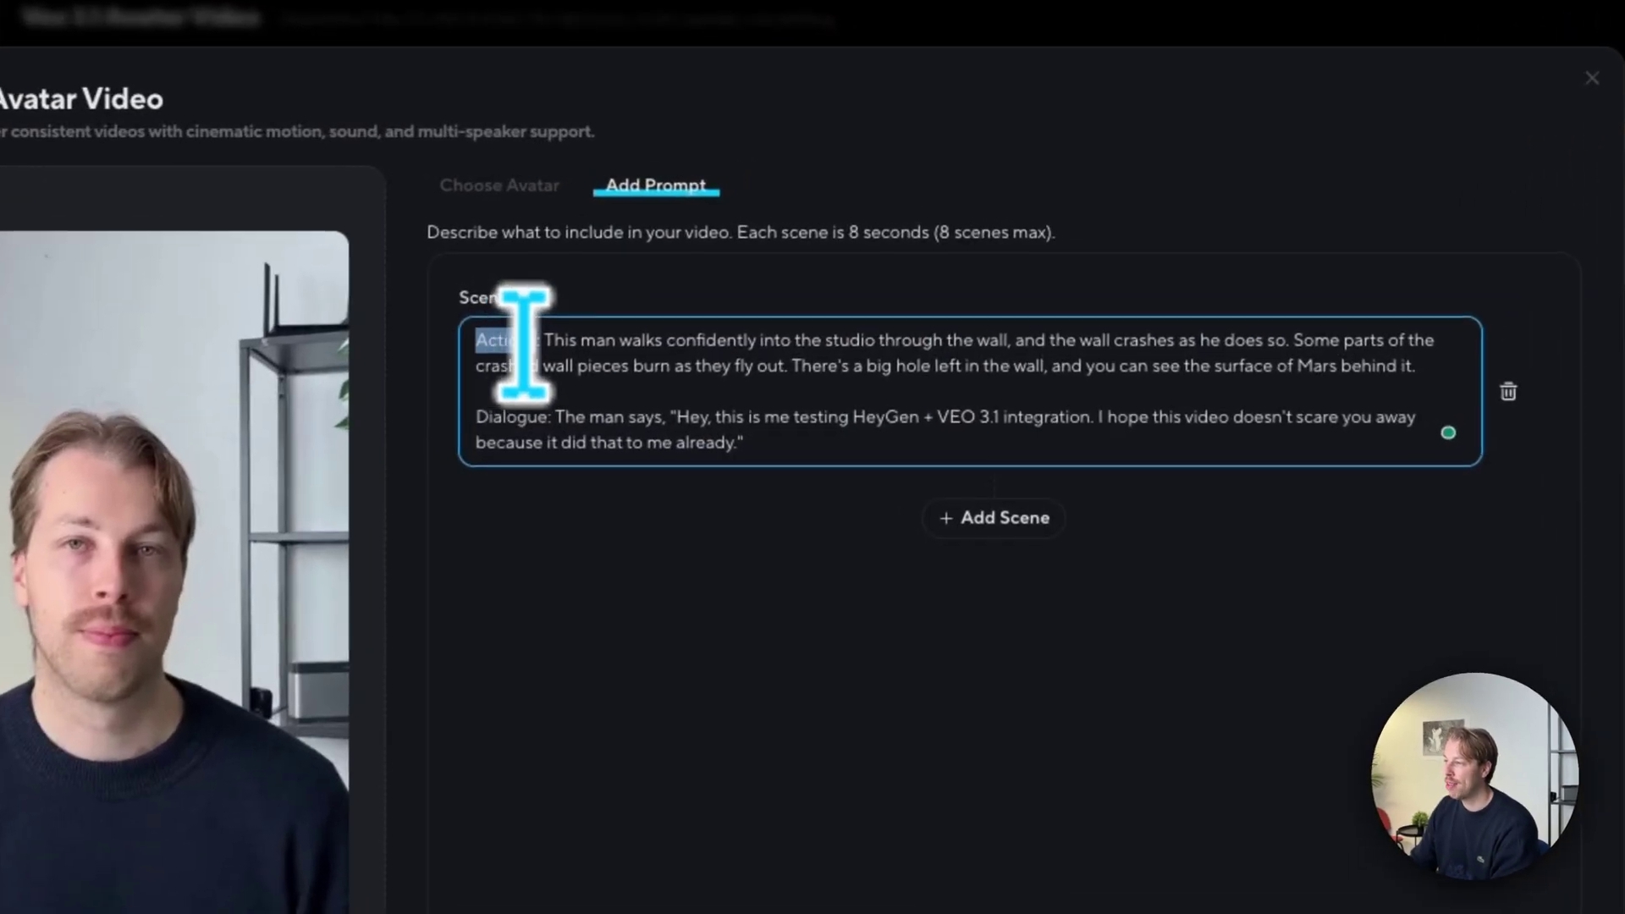
pyautogui.moveTo(522, 343); pyautogui.dragTo(550, 342)
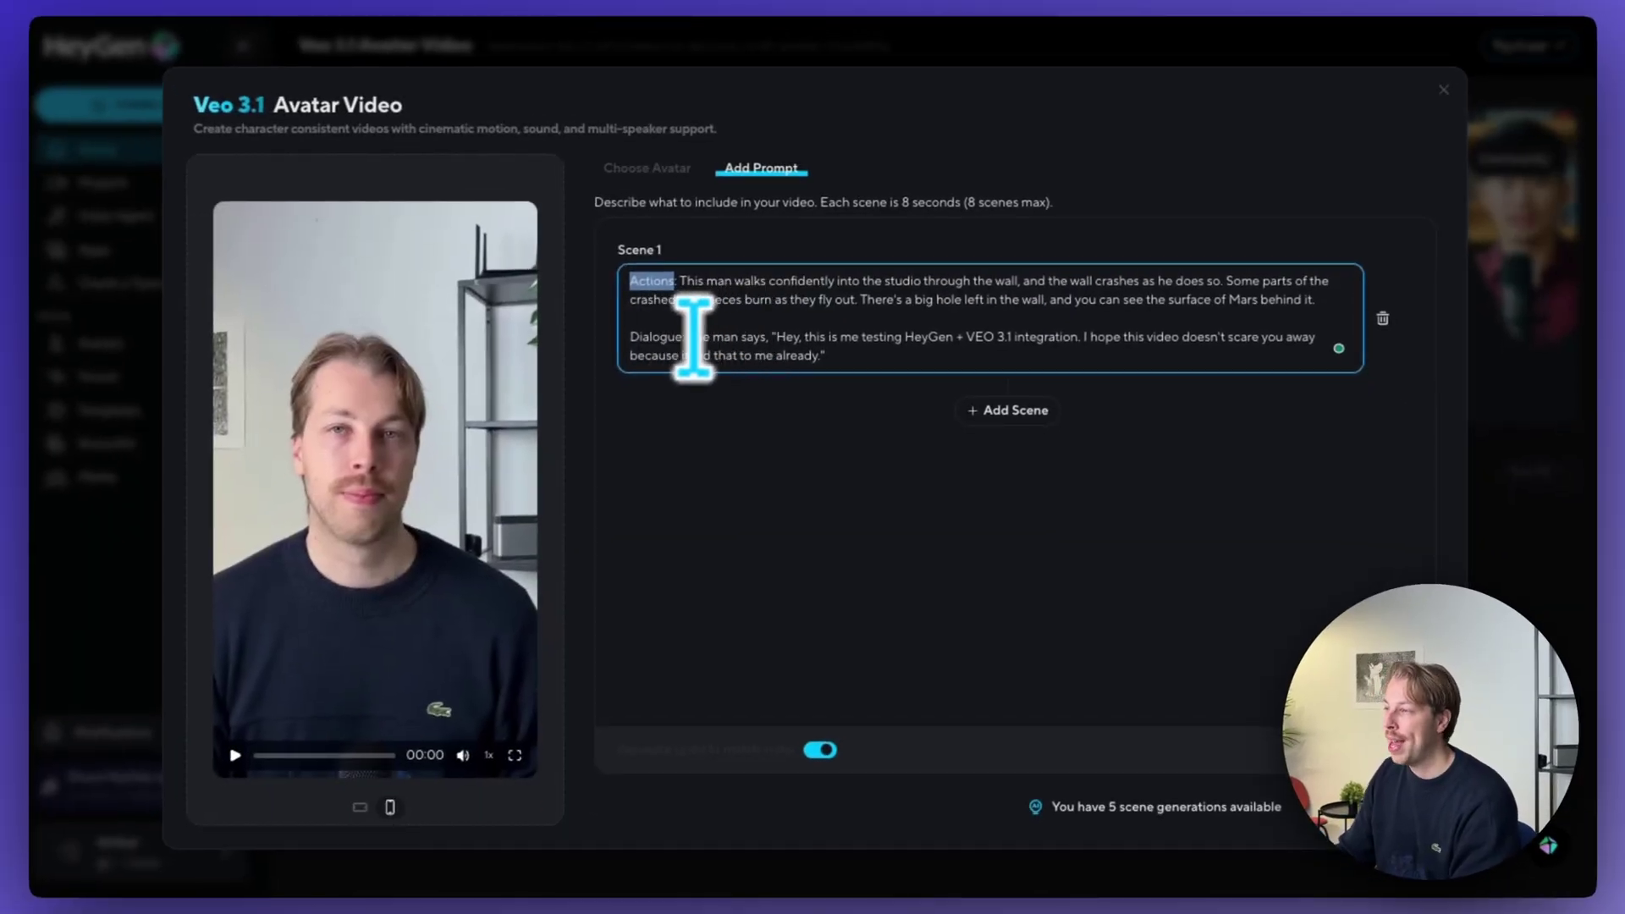
pyautogui.doubleClick(656, 335)
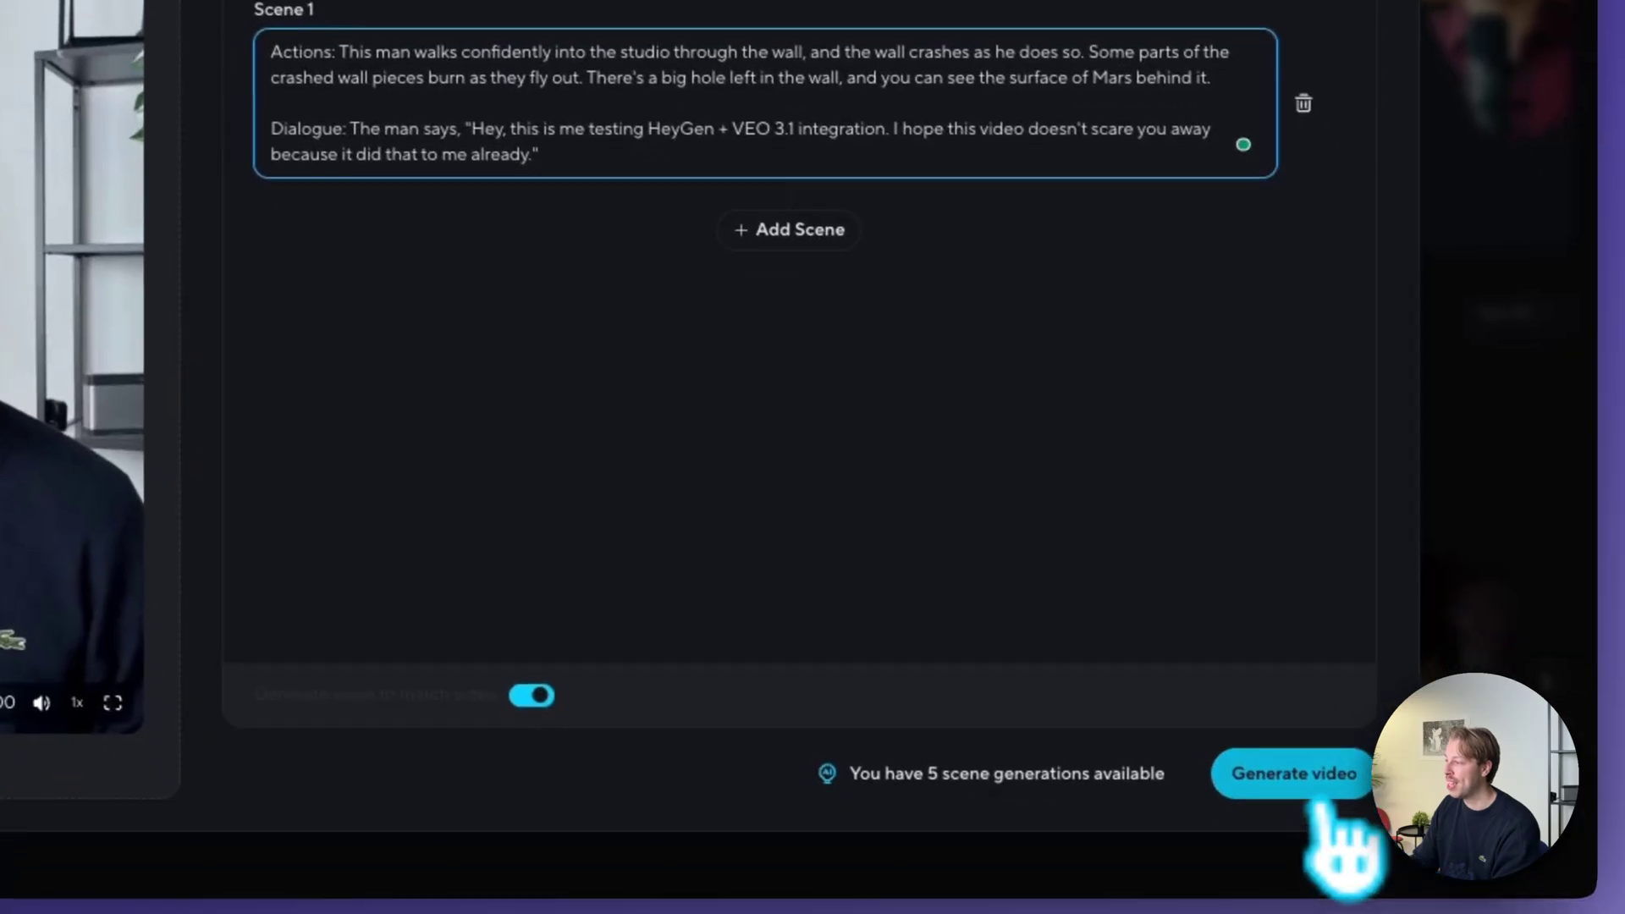
pyautogui.click(1336, 826)
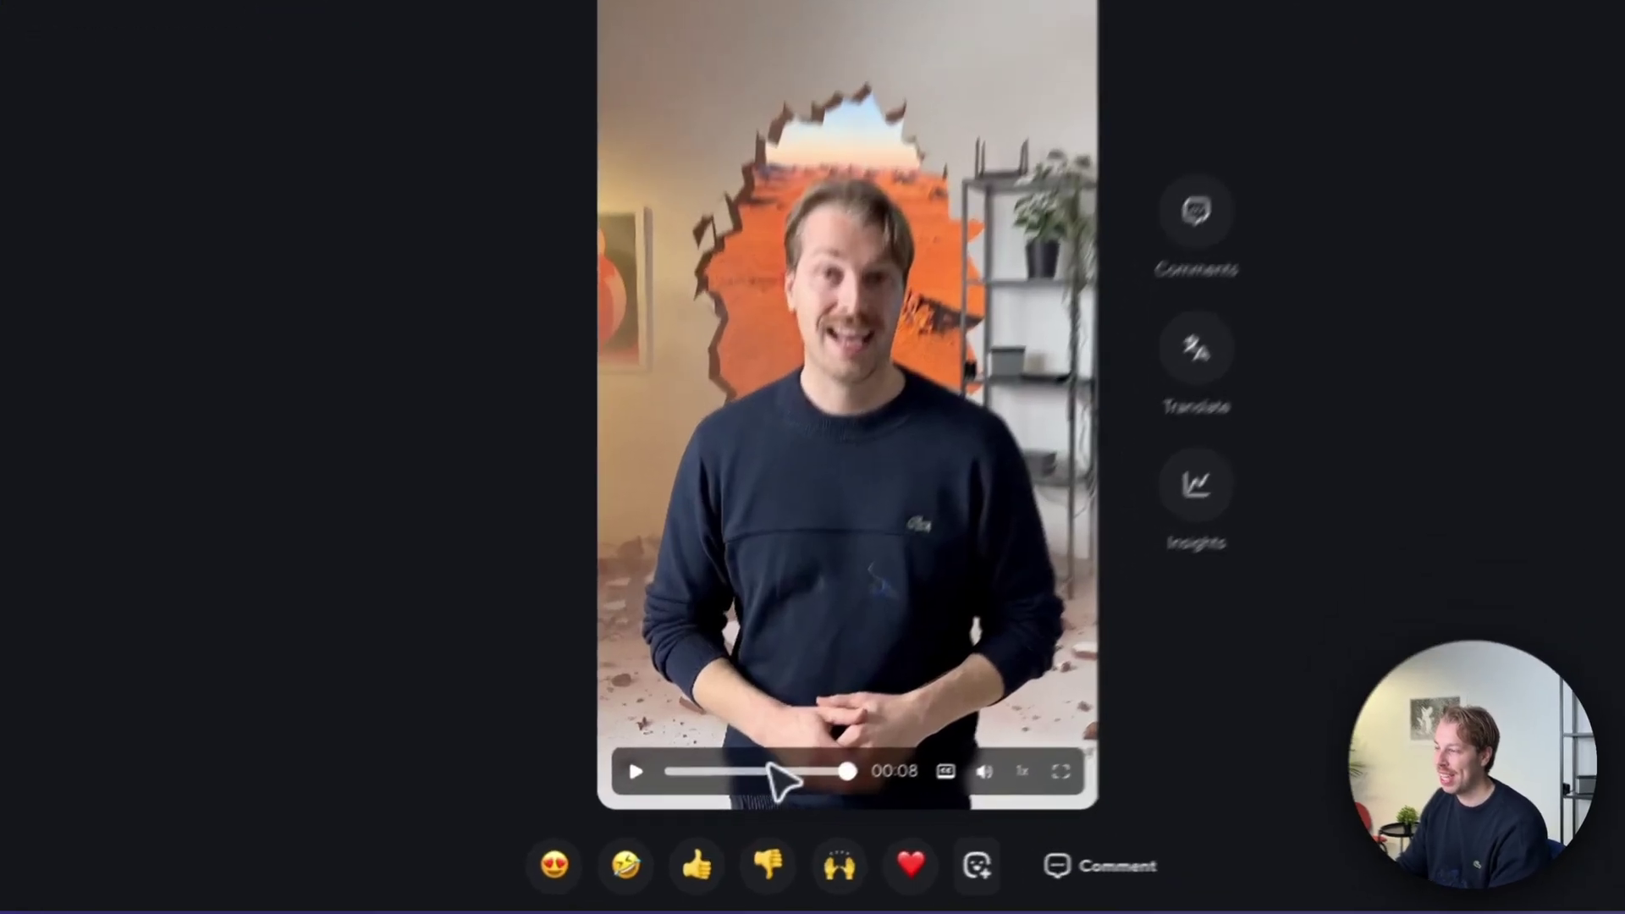
# Step: Scrub the finished wall-crash video around 00:05 to review it
pyautogui.click(787, 771)
pyautogui.moveTo(801, 761); pyautogui.dragTo(840, 761)
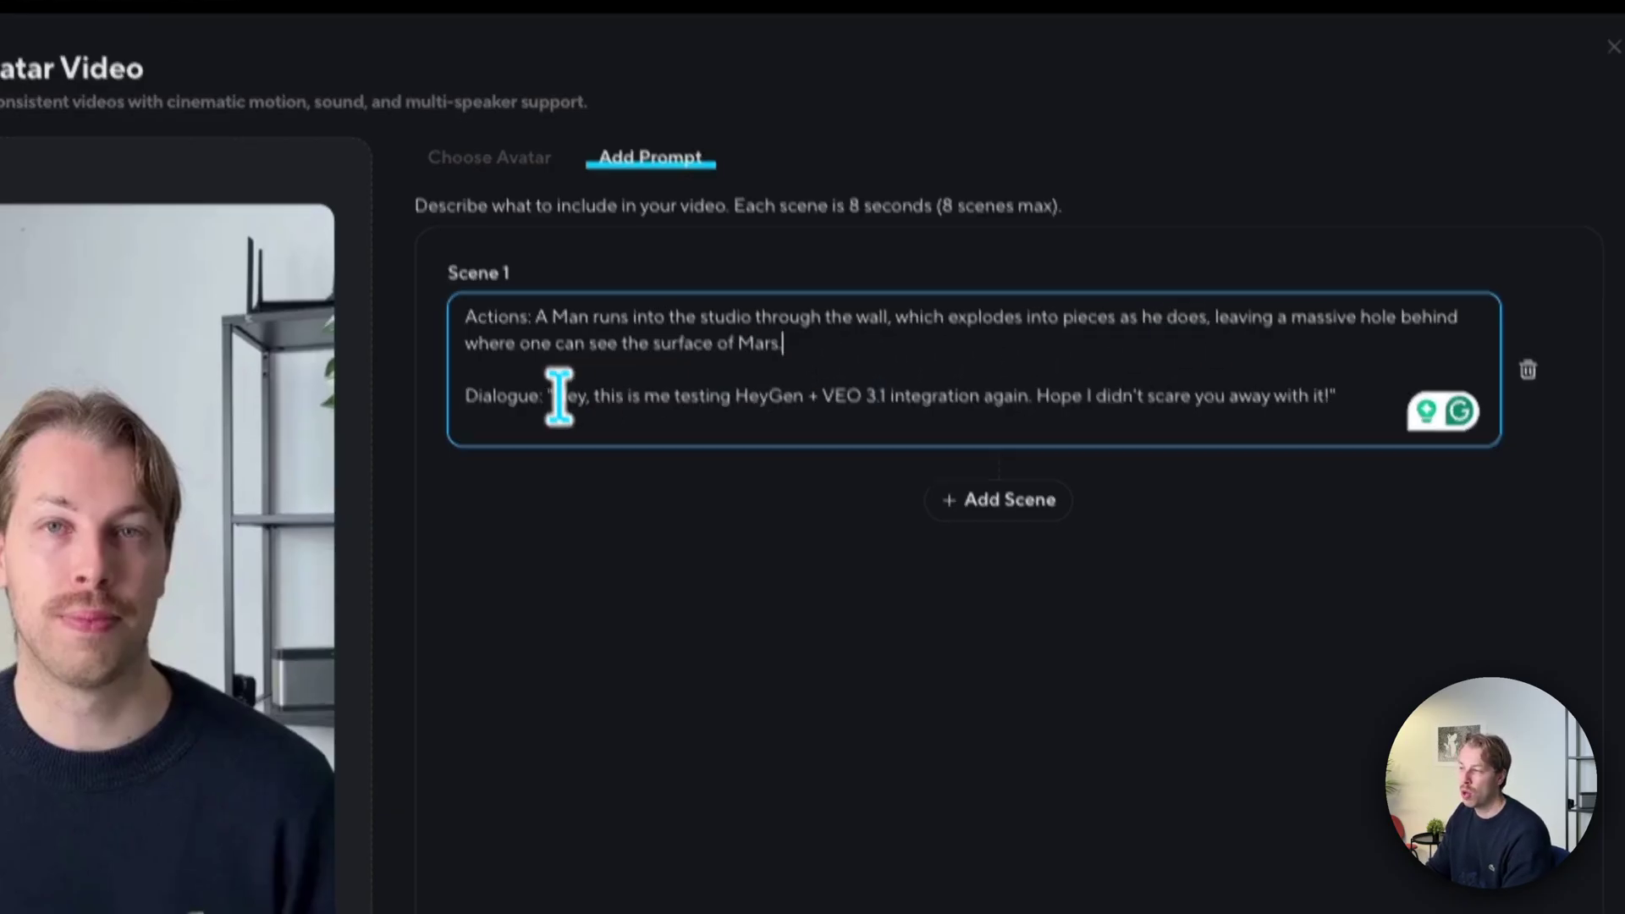
# Step: Highlight the quoted dialogue line in the Scene 1 prompt, then deselect it
pyautogui.moveTo(550, 399); pyautogui.dragTo(1350, 398)
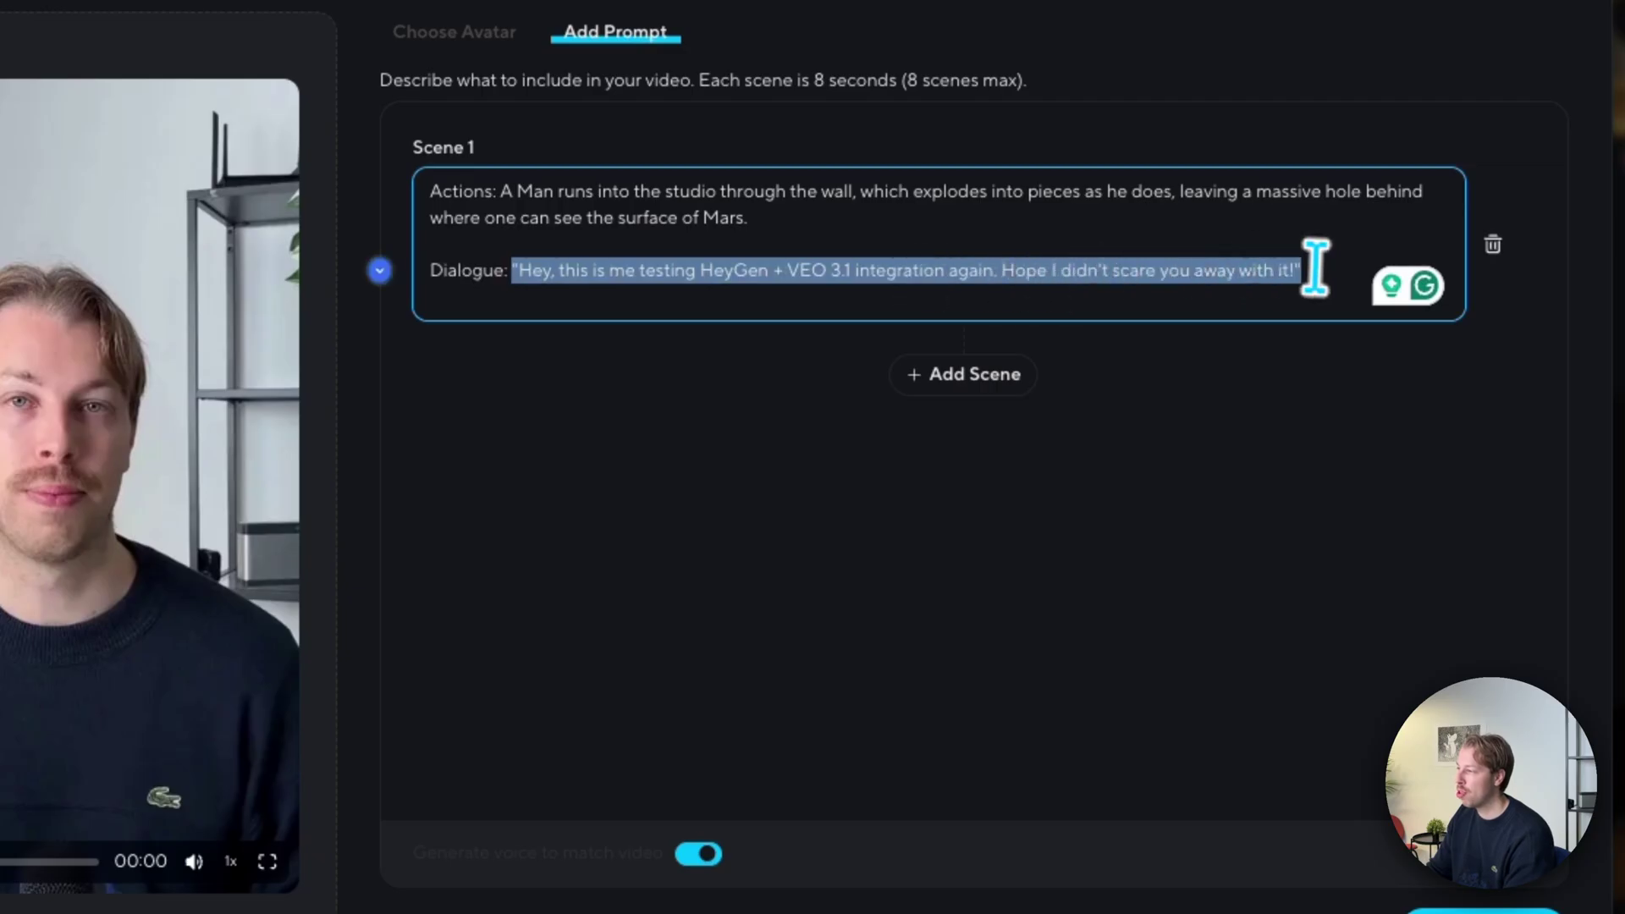
pyautogui.click(1315, 269)
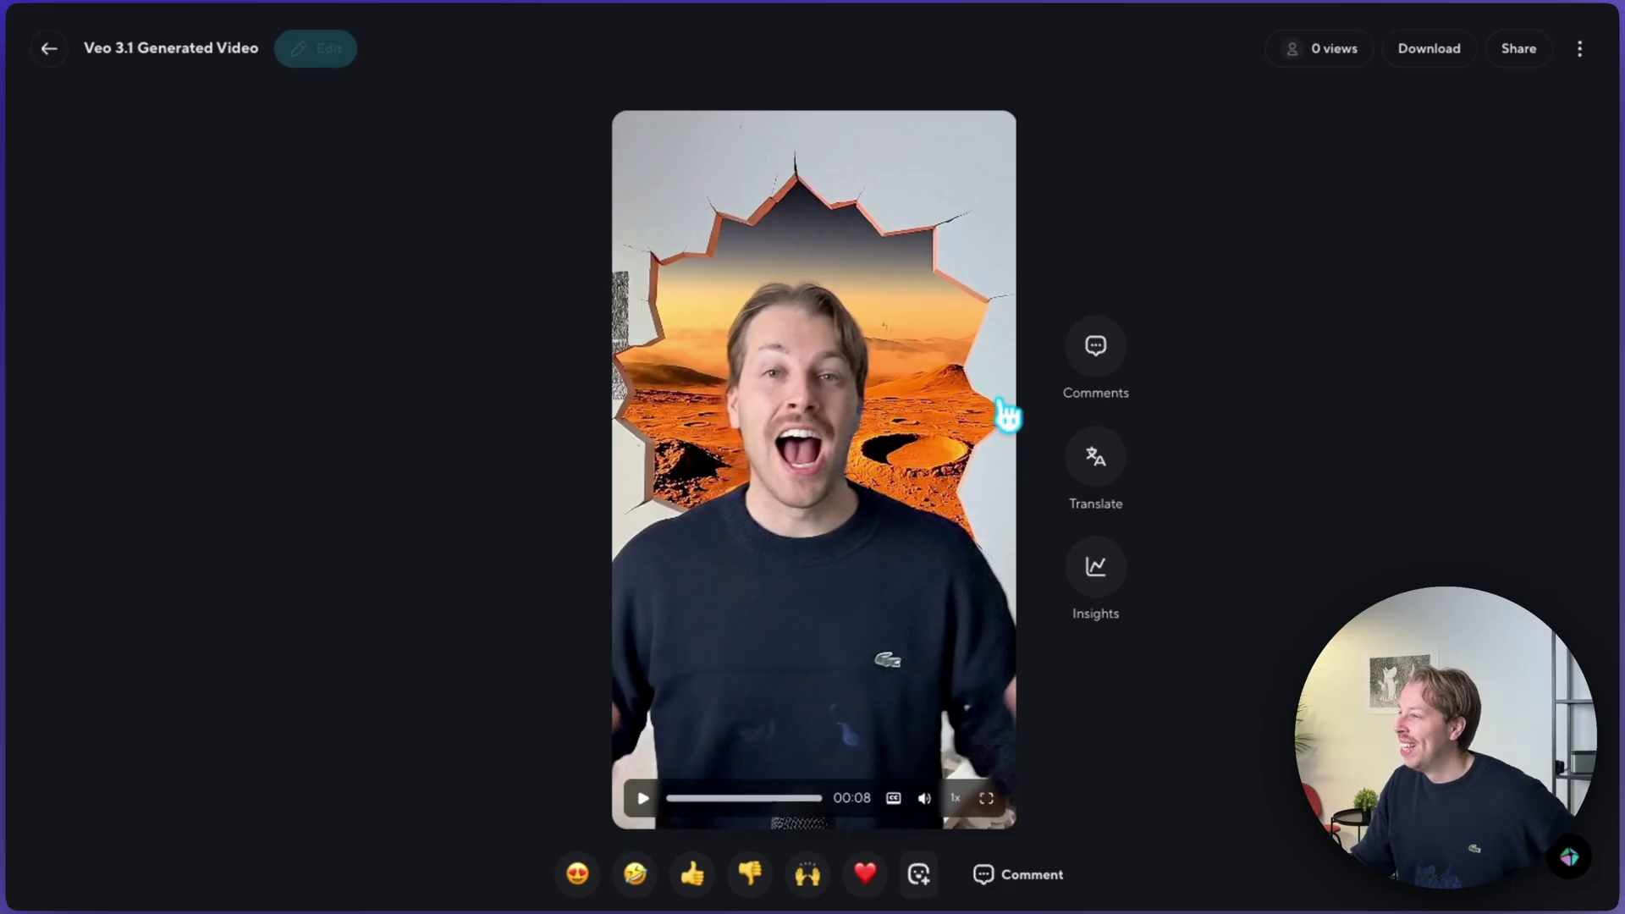
# Step: Rewind the second Mars video to 00:03, then go back to the projects list
pyautogui.moveTo(751, 800)
pyautogui.mouseDown()
pyautogui.moveTo(772, 756)
pyautogui.moveTo(800, 756)
pyautogui.moveTo(776, 800)
pyautogui.moveTo(734, 800)
pyautogui.mouseUp()
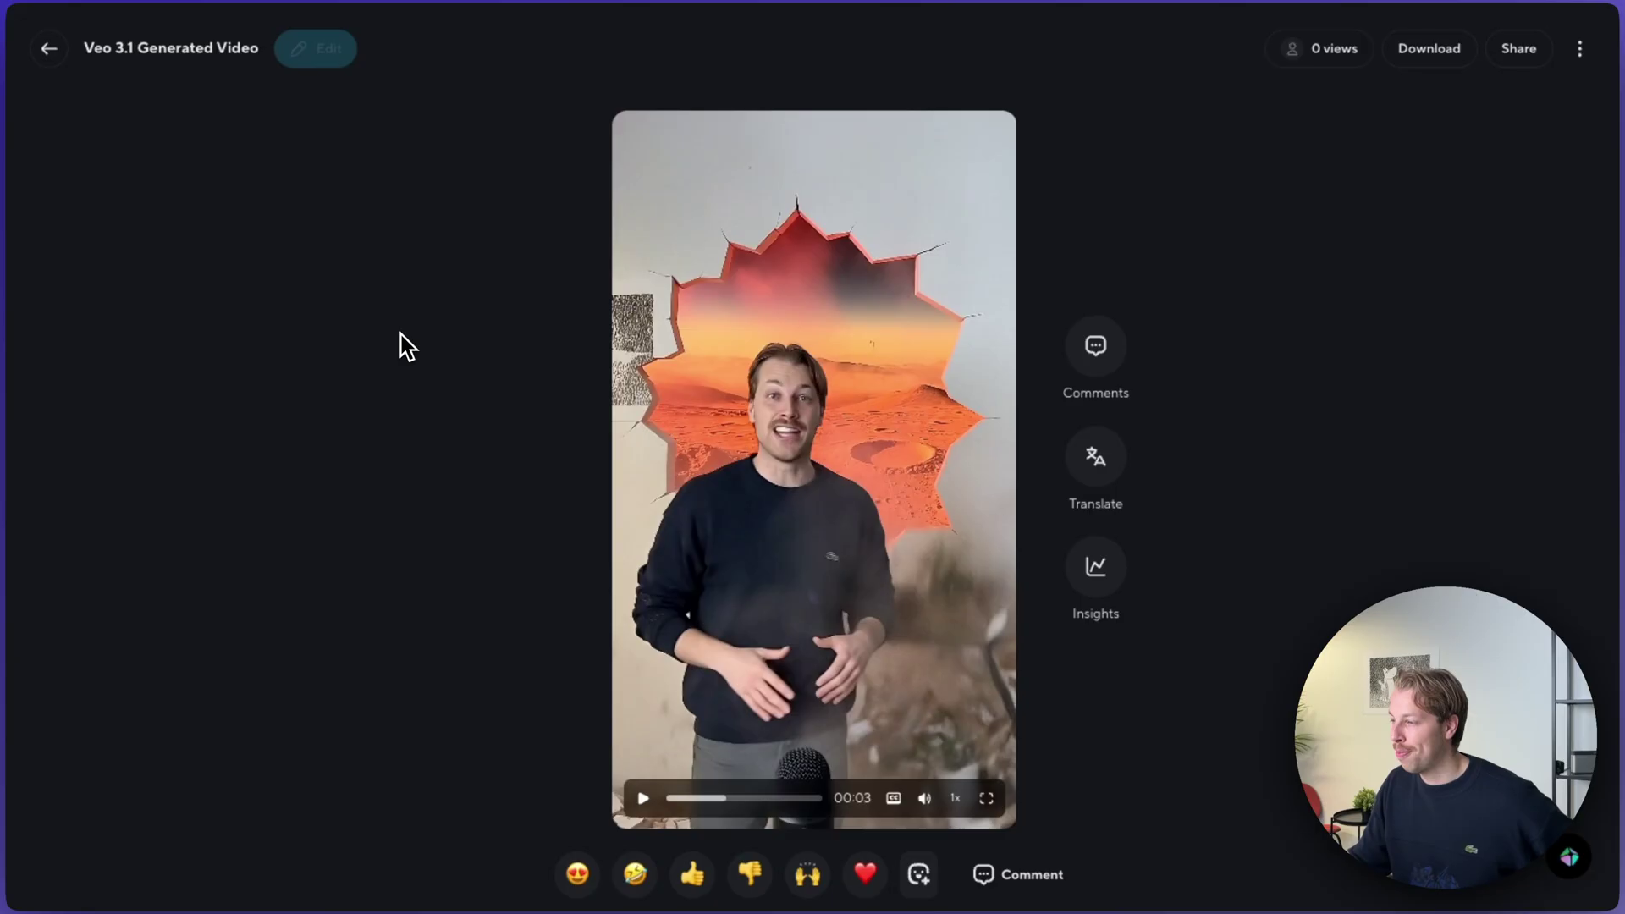
pyautogui.click(50, 49)
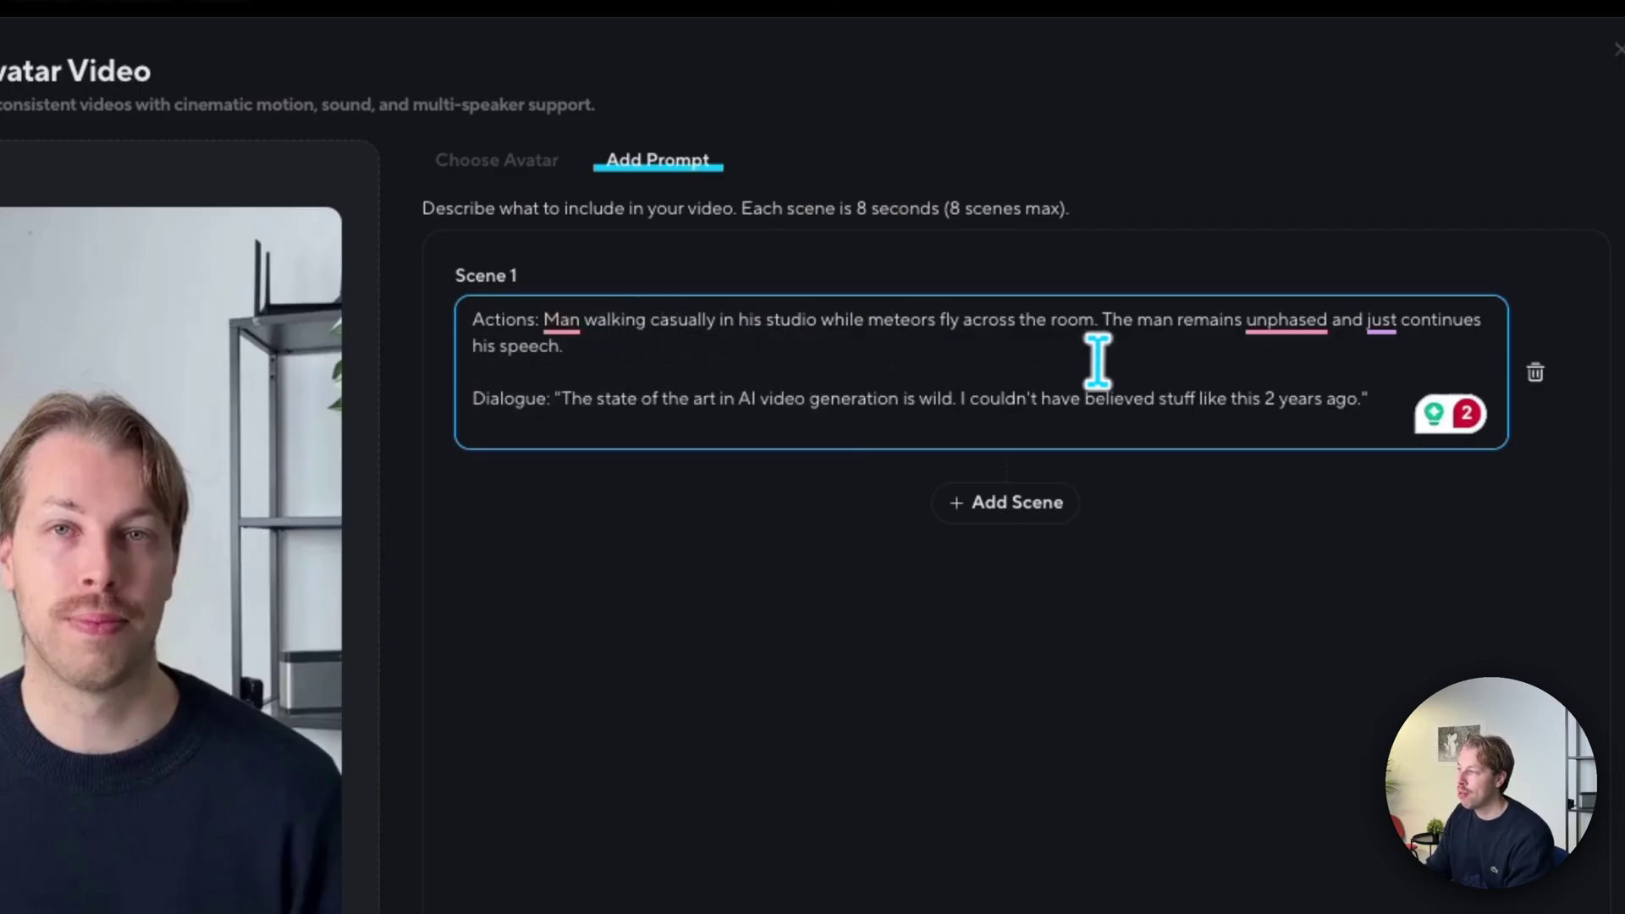
# Step: Dismiss the Grammarly word-choice suggestion on 'unphased' in the meteor Scene 1 prompt
pyautogui.moveTo(1261, 338)
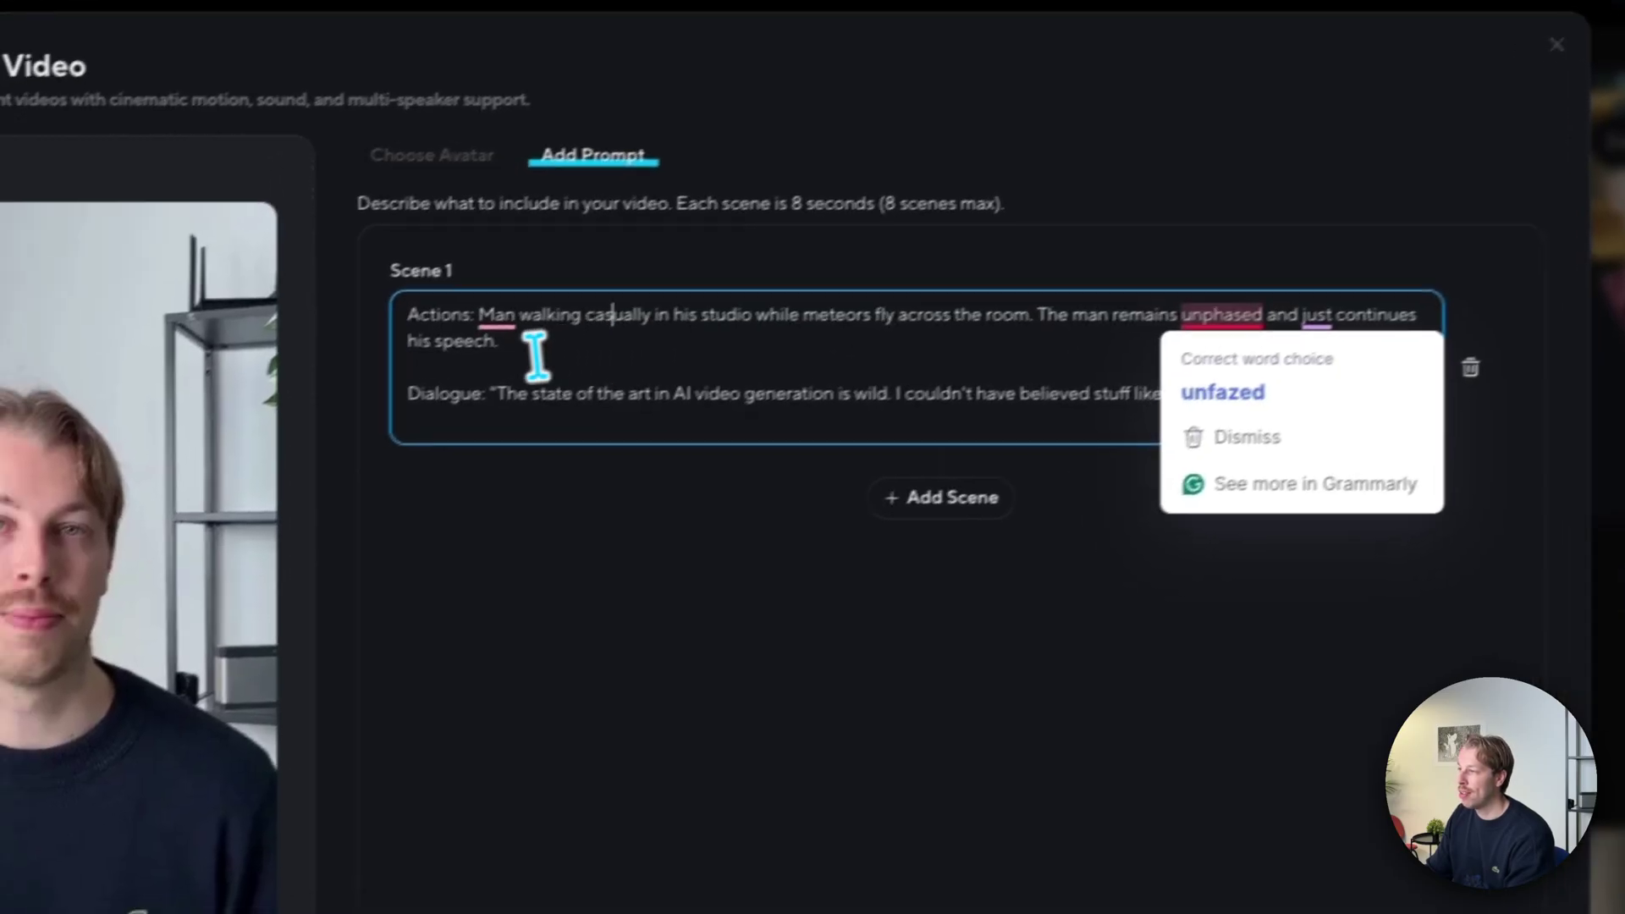
pyautogui.click(592, 368)
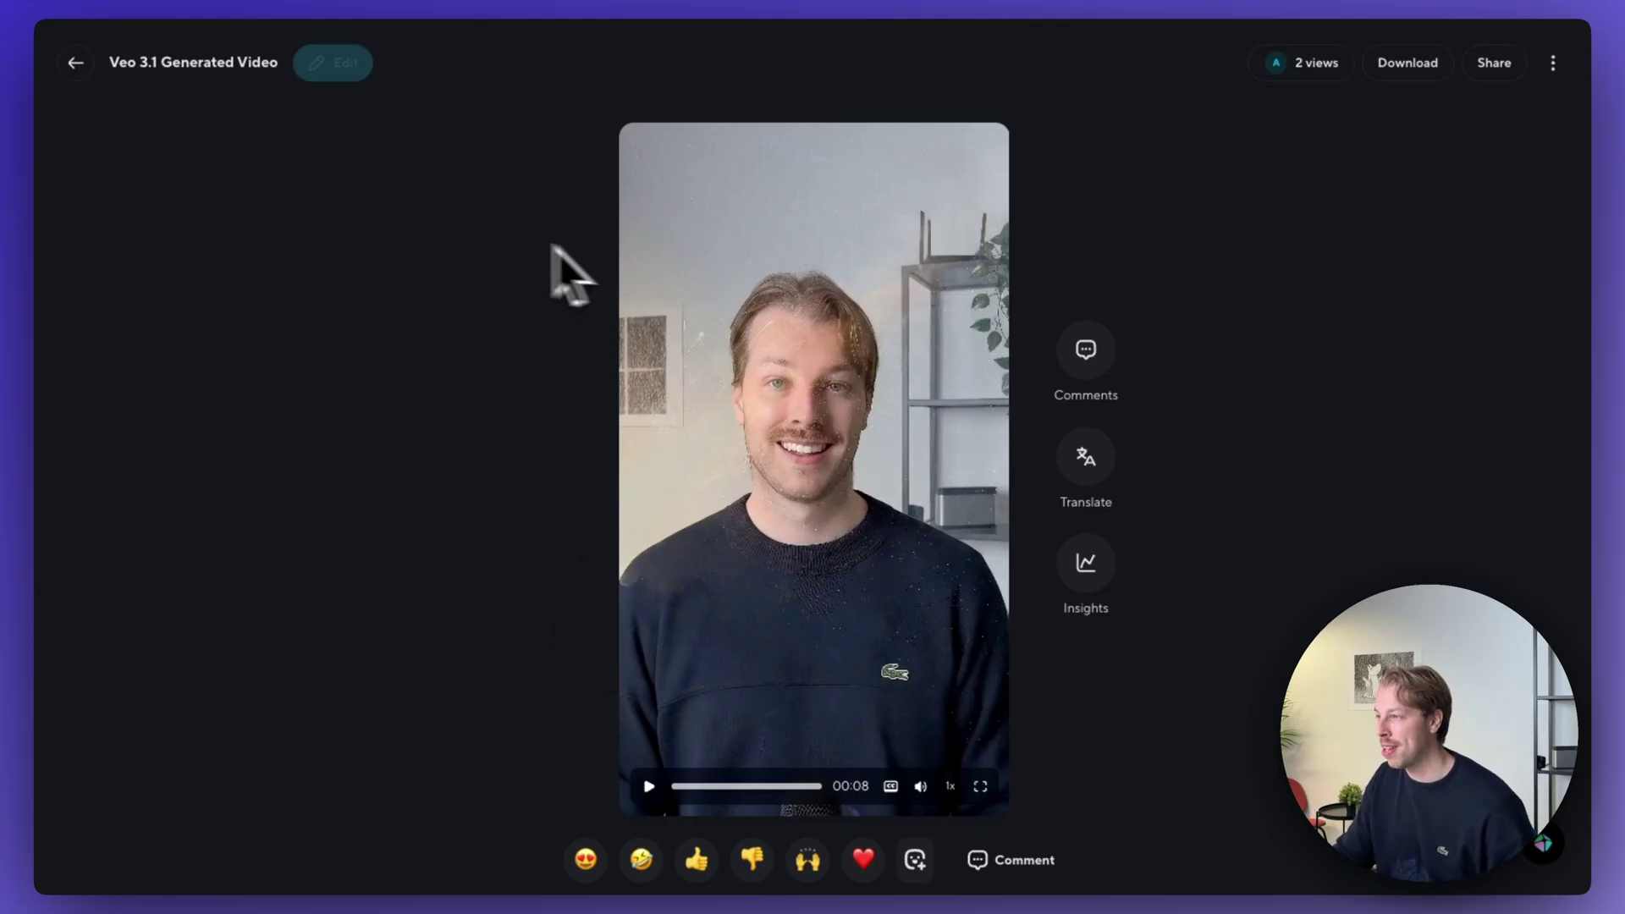
# Step: Skip ahead to the meteor part of the generated video and confirm the Missing Media Player warning
pyautogui.click(800, 786)
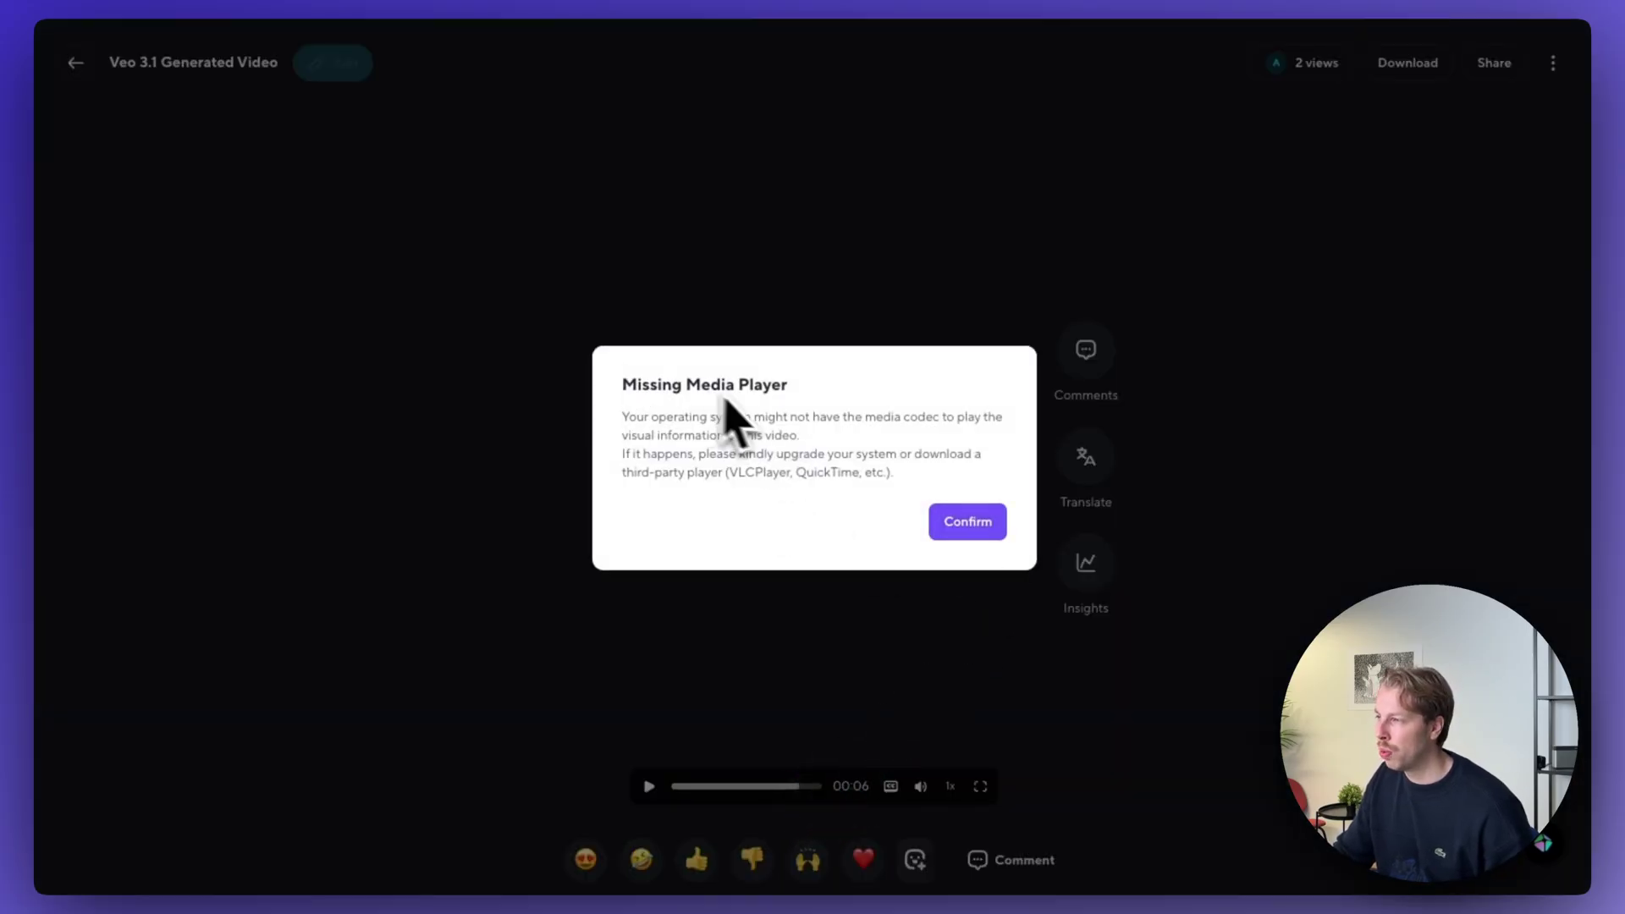
pyautogui.click(982, 525)
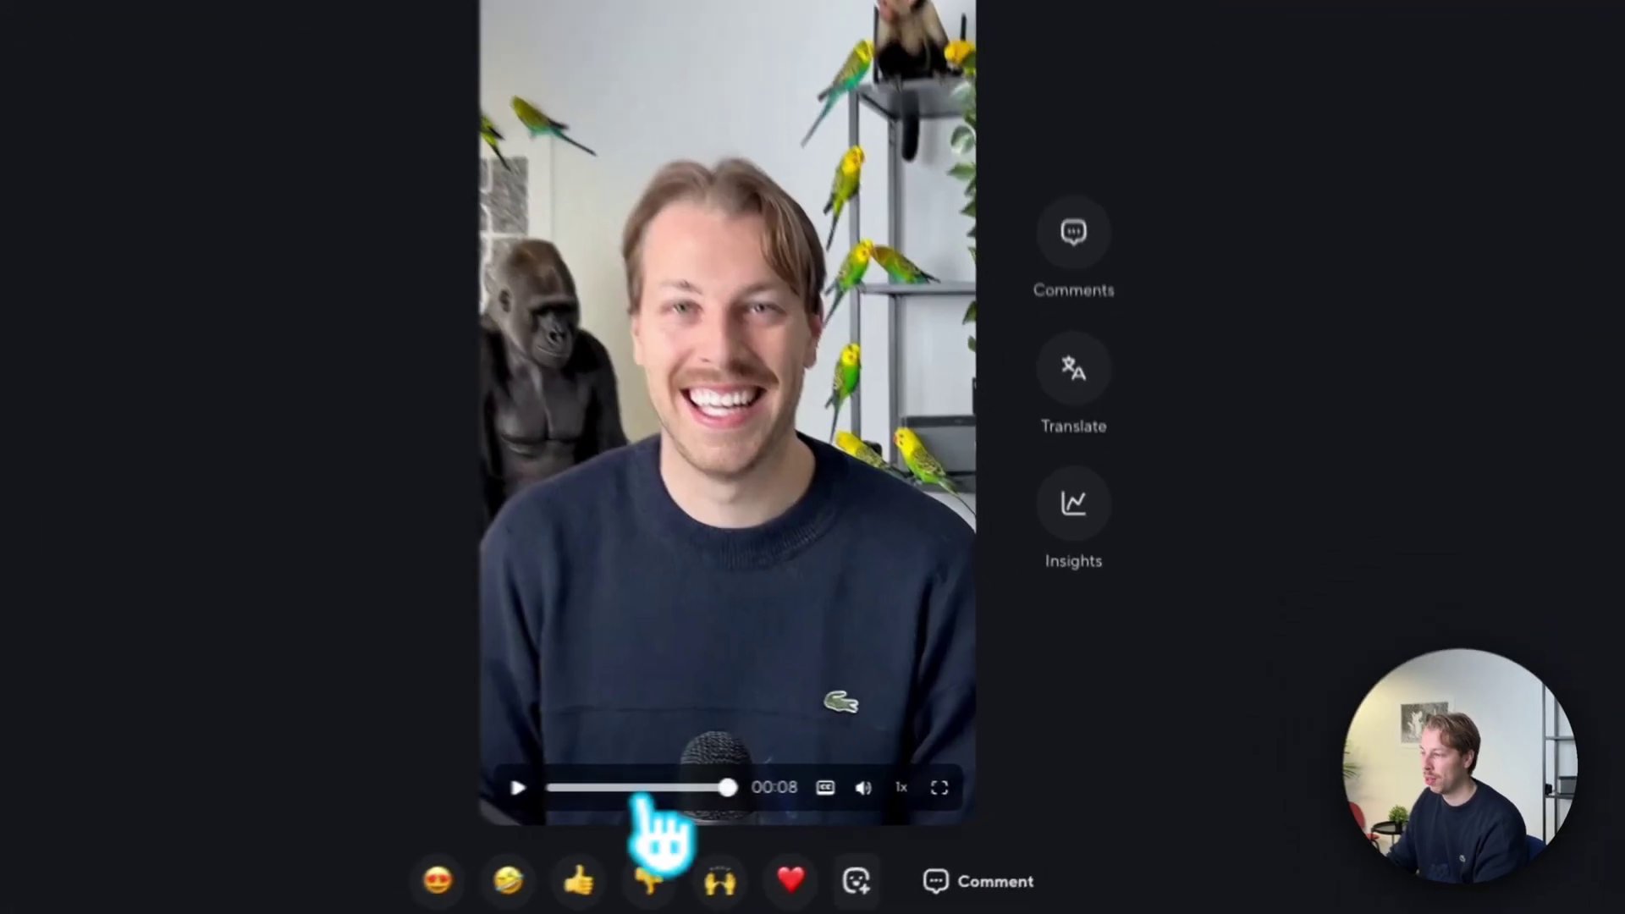
# Step: Rewind the parakeet-and-gorilla video to 00:03 and confirm the Missing Media Player warning
pyautogui.click(743, 784)
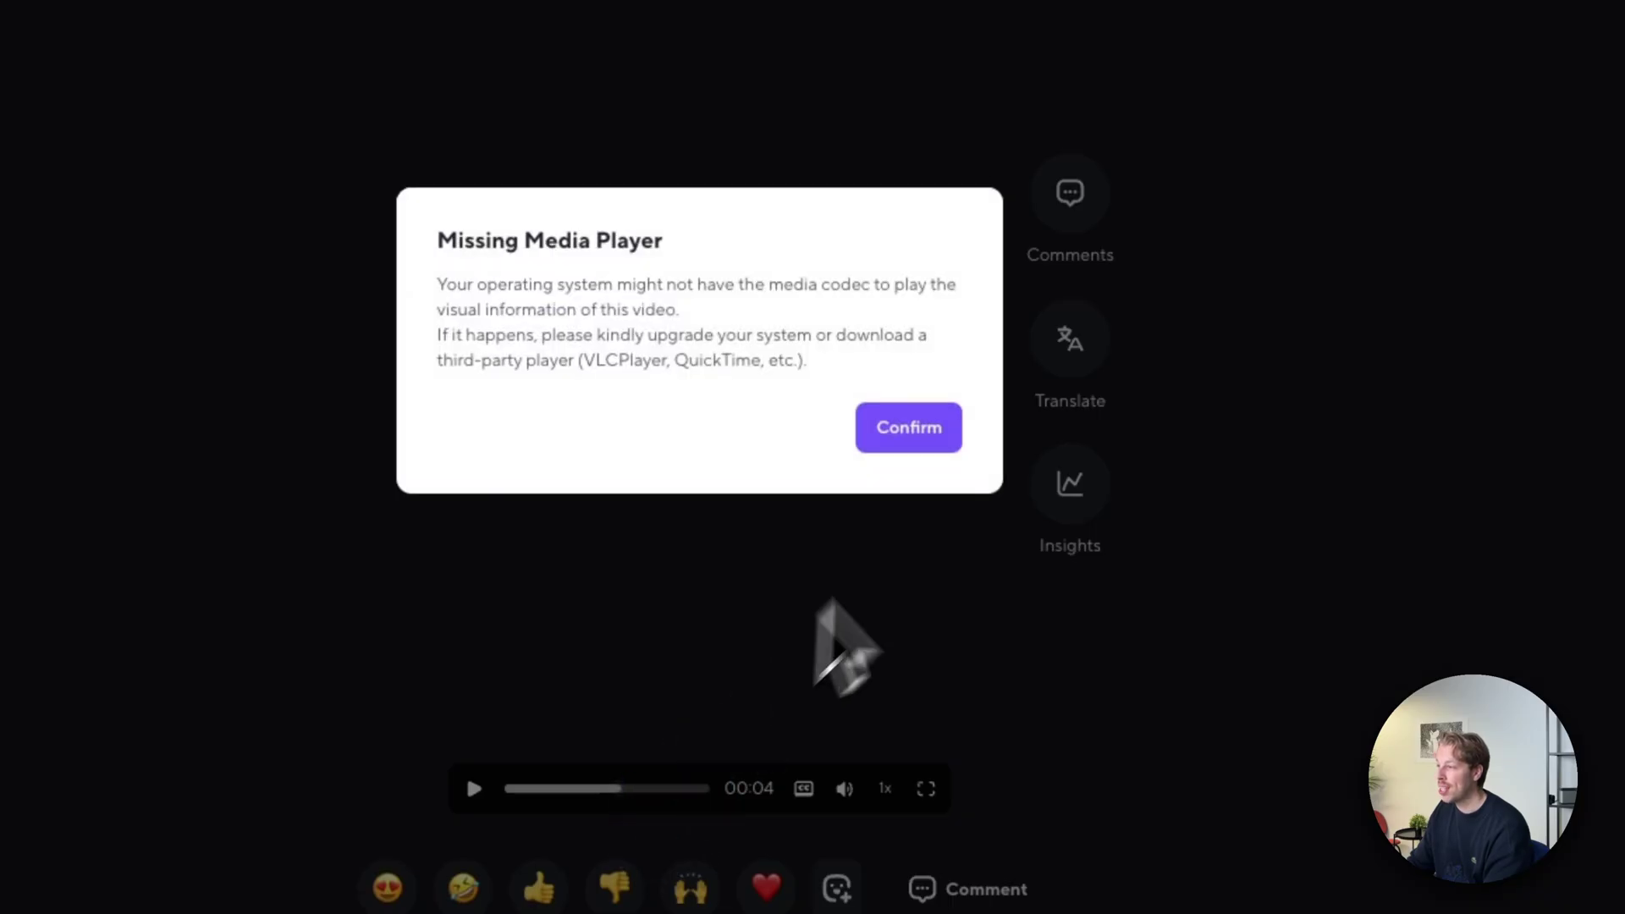
pyautogui.click(916, 426)
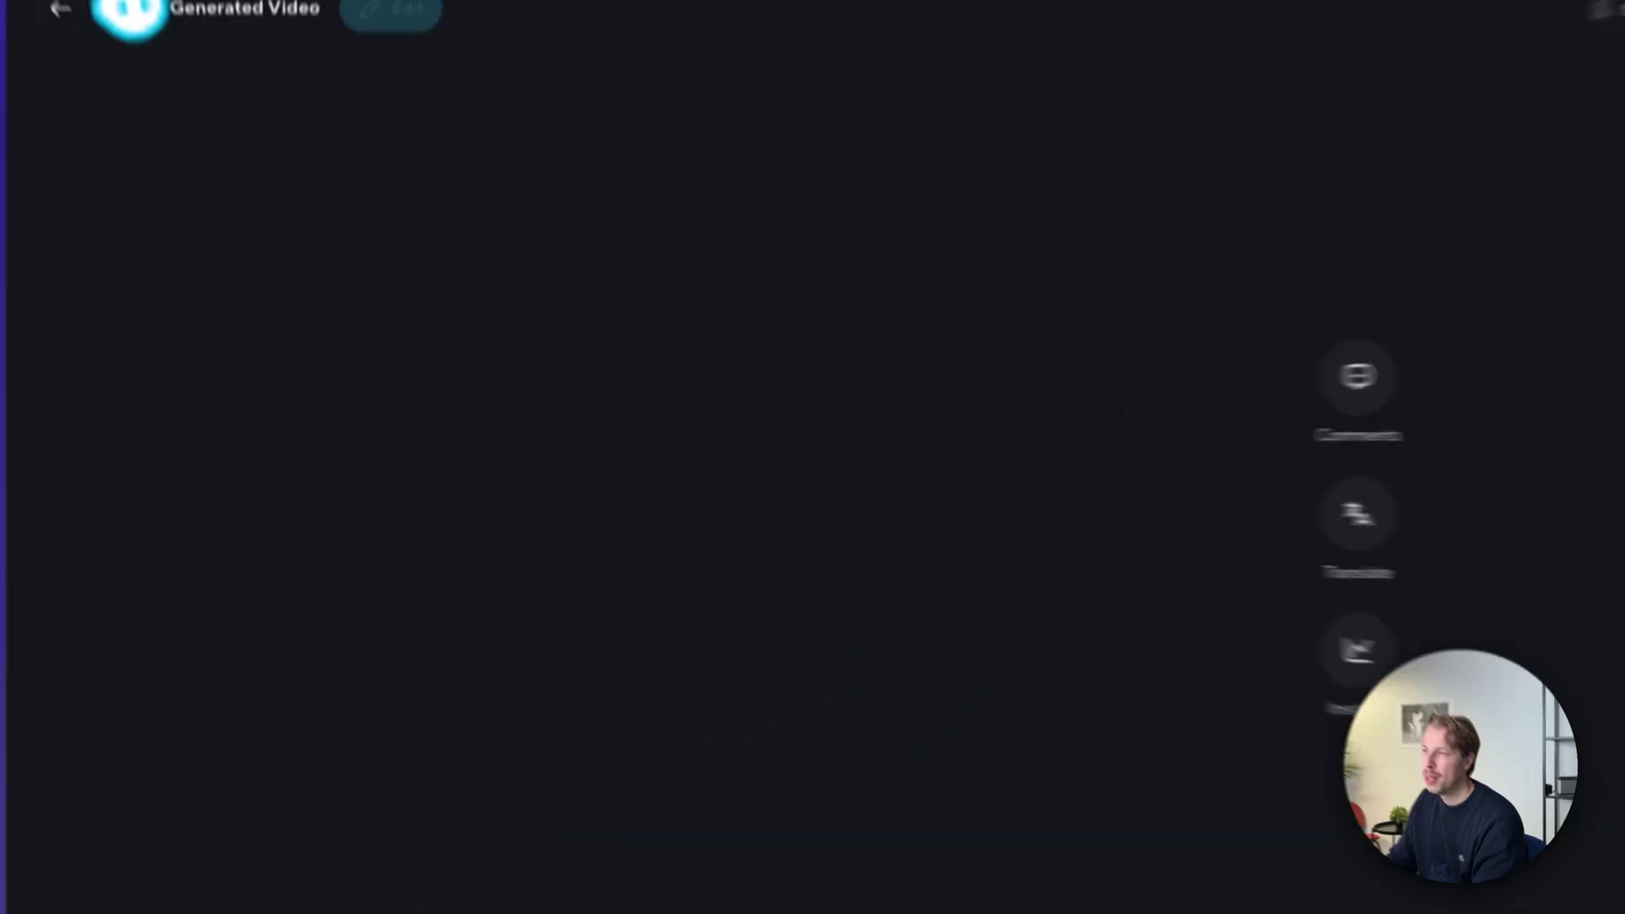
# Step: Go back to Projects, reopen the Veo 3.1 Avatar Video creator, and highlight the '1 scene generation left' note
pyautogui.click(73, 63)
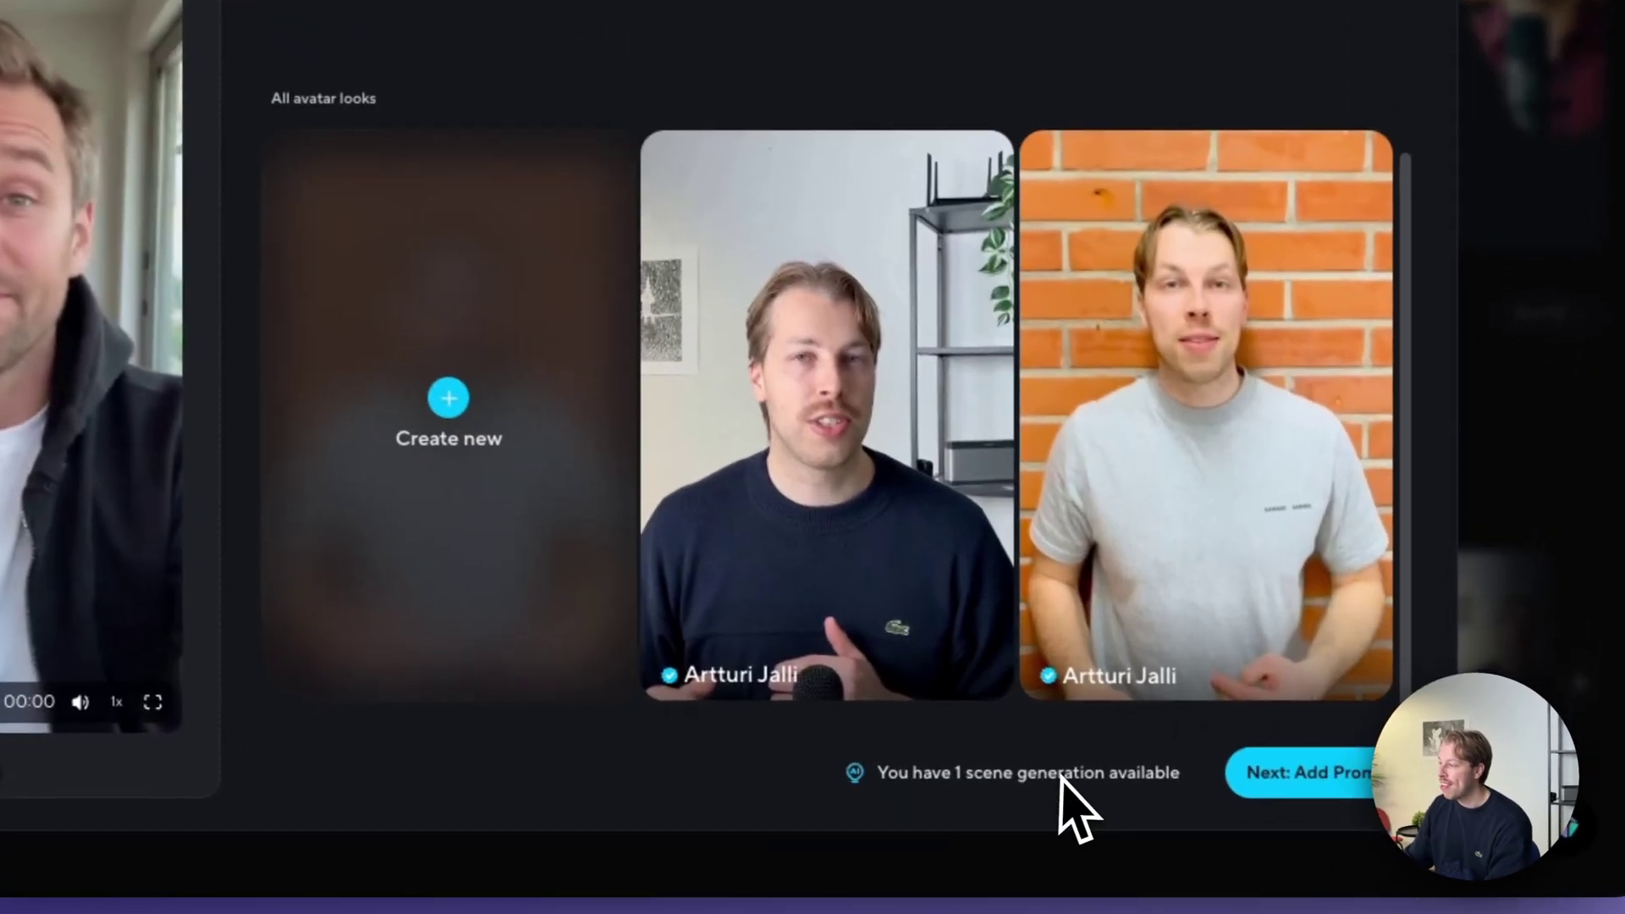
pyautogui.tripleClick(1052, 770)
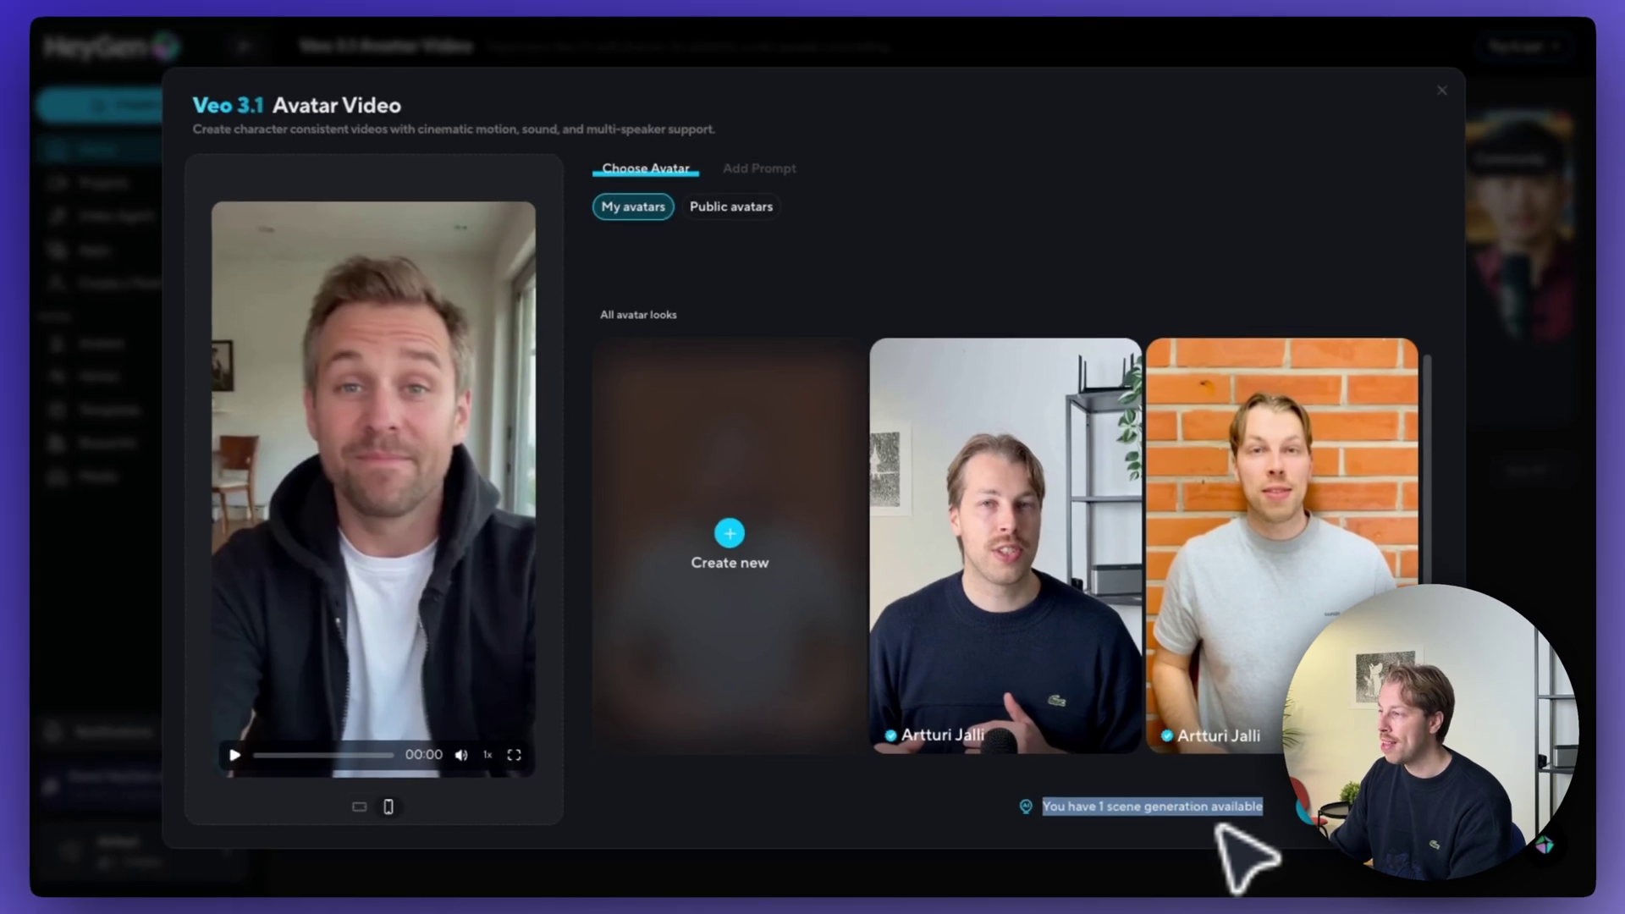
pyautogui.click(1219, 829)
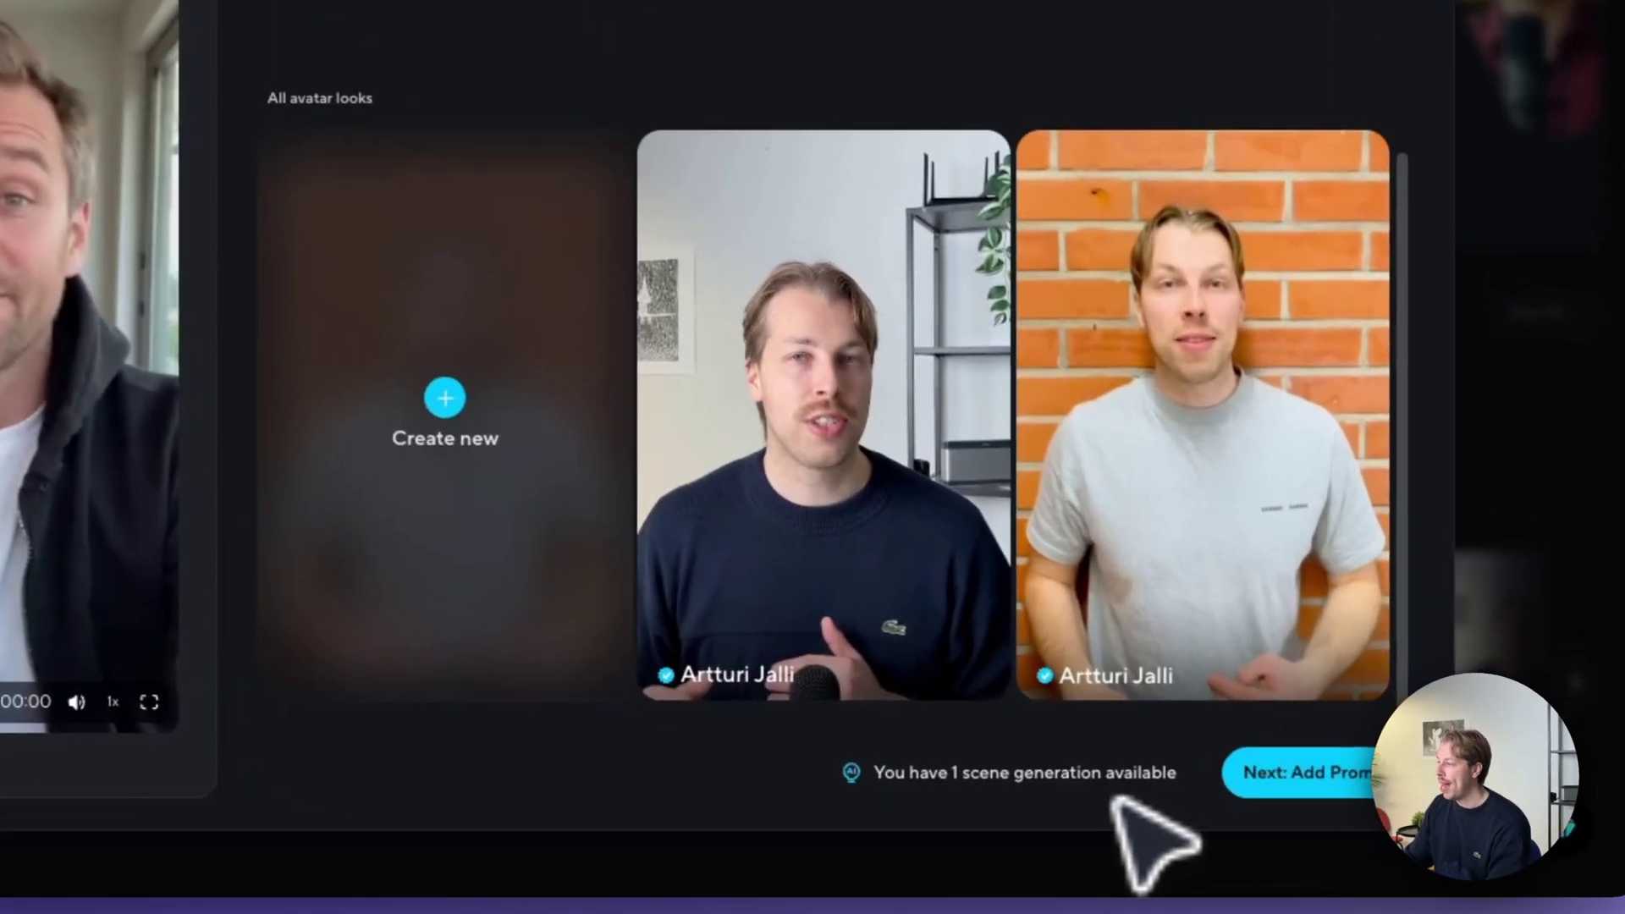